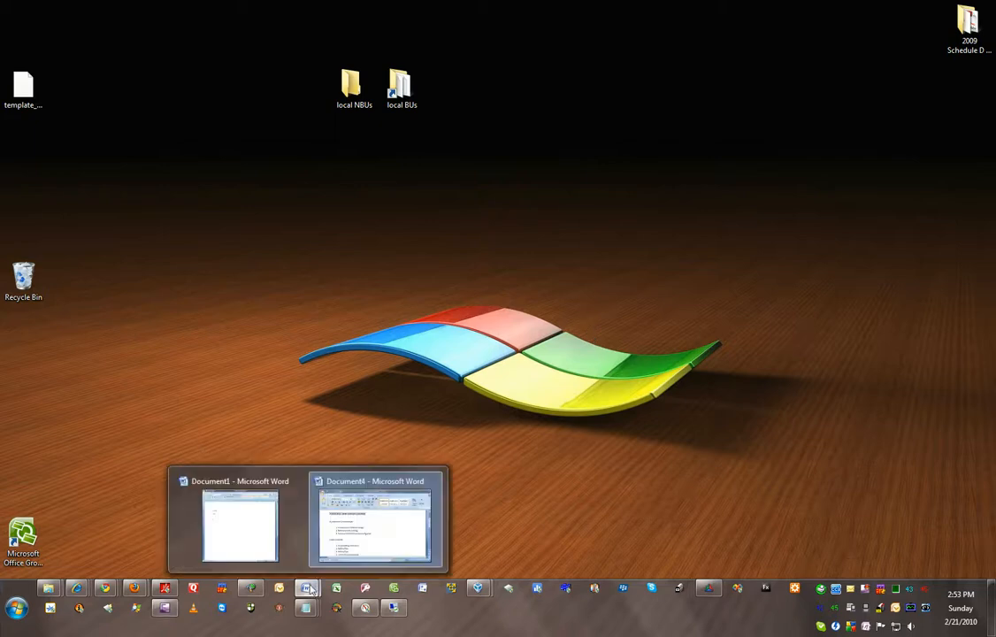
# Bring up Document4, collapse the ribbon and park the narrowed window at the desktop's right edge.
pyautogui.click(384, 529)
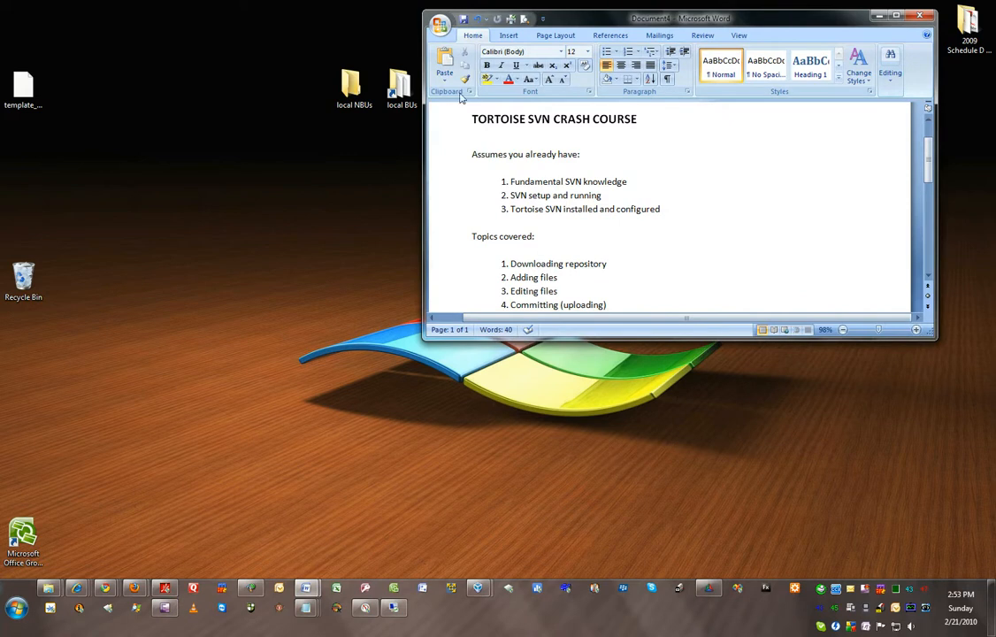
pyautogui.doubleClick(473, 37)
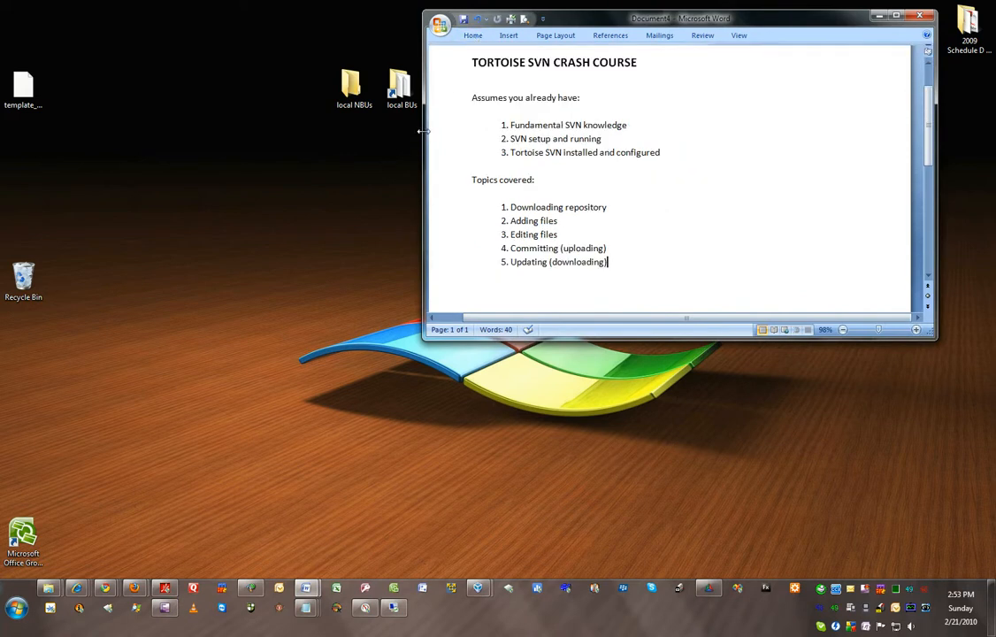
pyautogui.moveTo(424, 131); pyautogui.dragTo(631, 131)
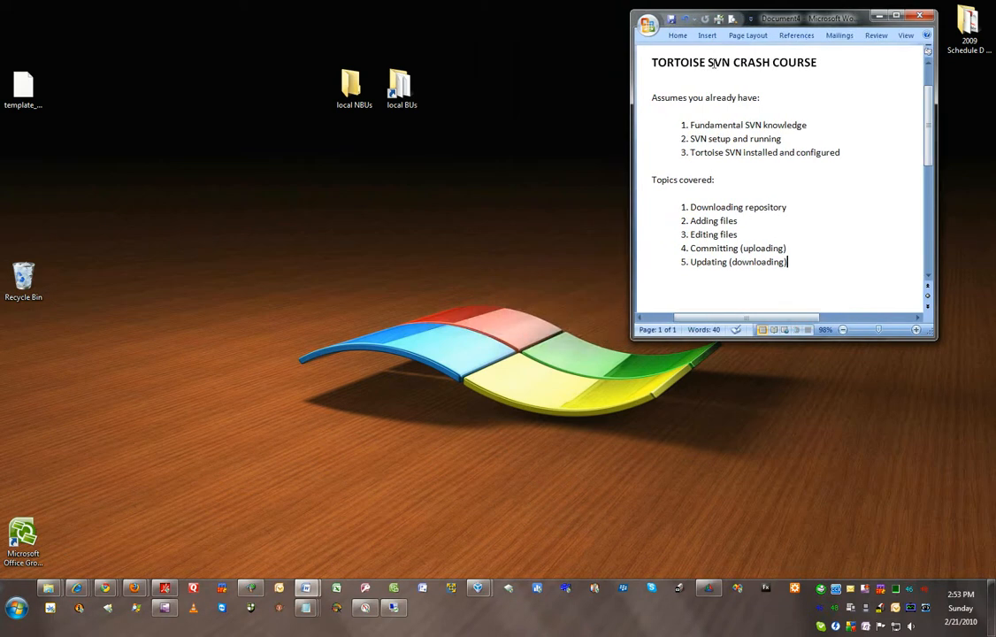
pyautogui.moveTo(793, 19); pyautogui.dragTo(818, 60)
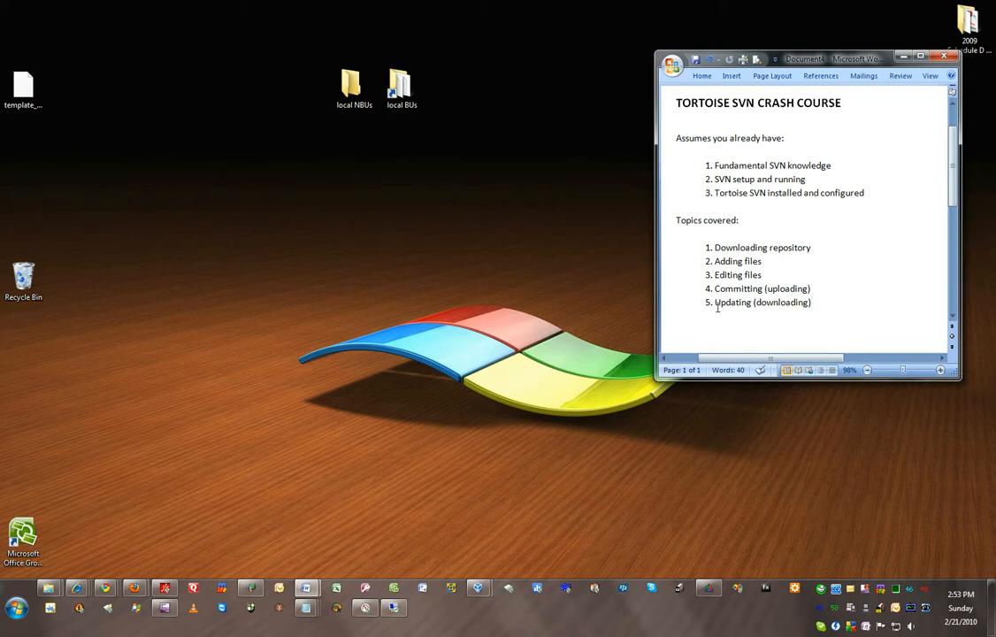
pyautogui.click(281, 255)
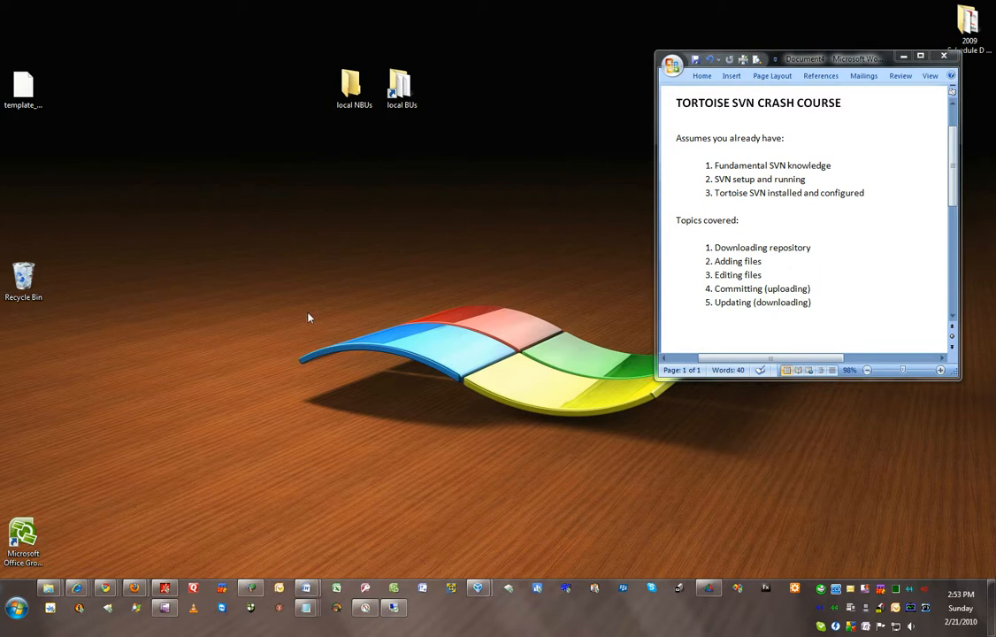
# Start an SVN Checkout from the desktop with the pasted myproject repository URL.
pyautogui.rightClick(282, 271)
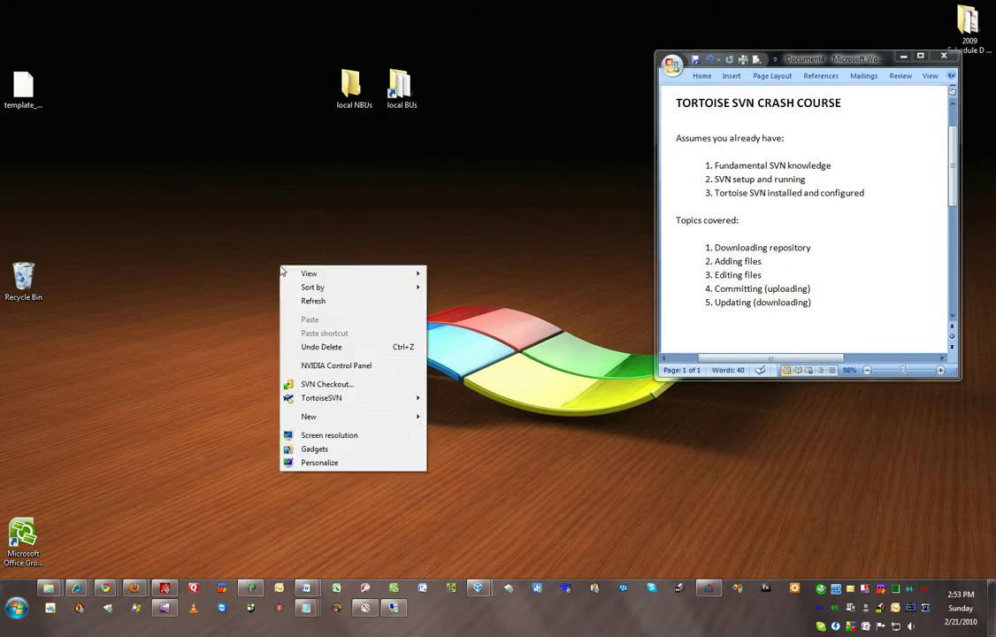
pyautogui.click(336, 383)
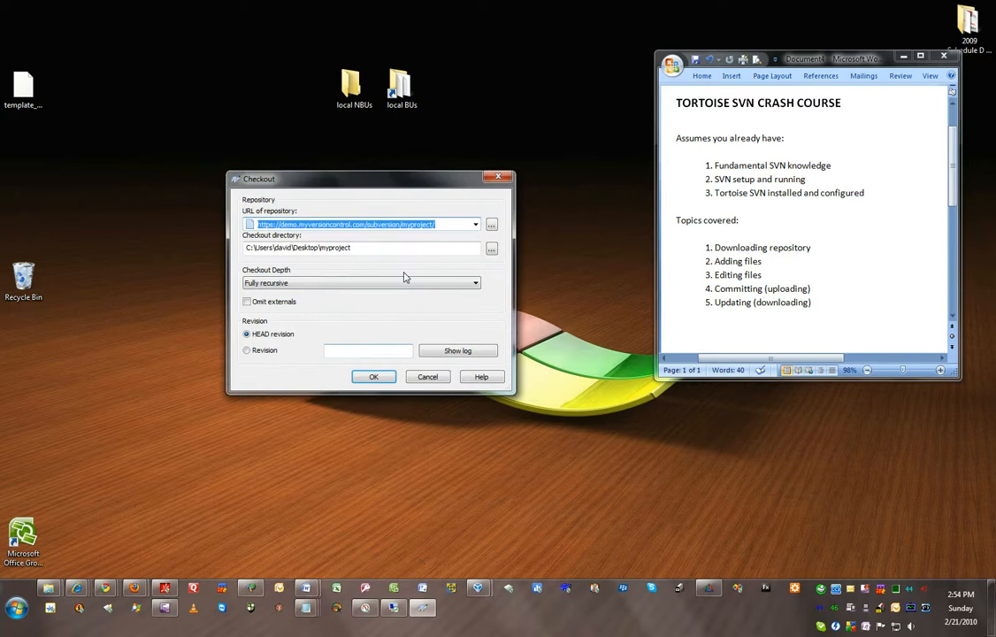
pyautogui.press('Delete')
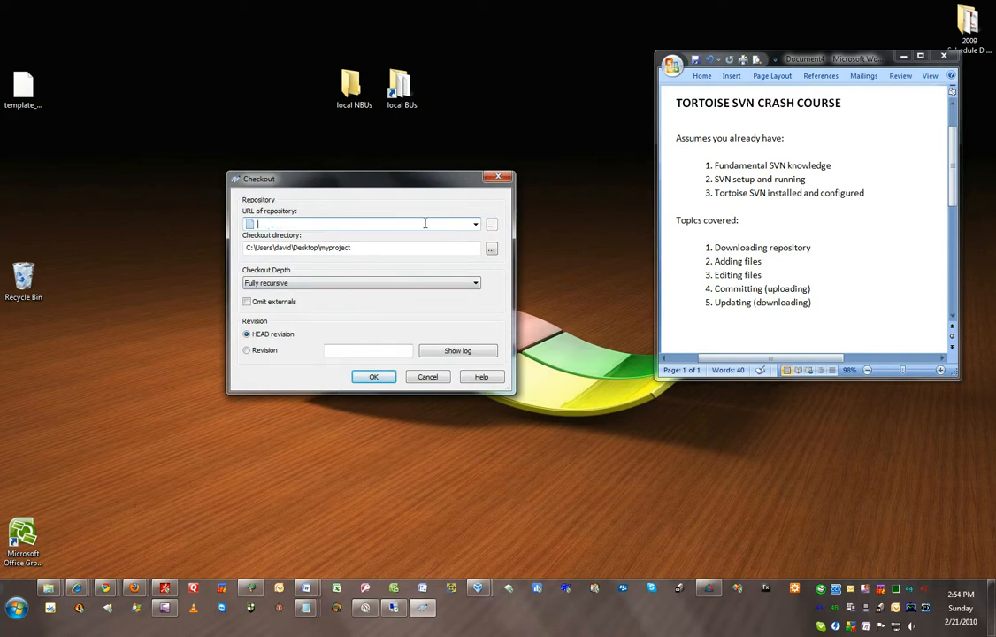
pyautogui.write('https://demo.myversioncontrol.com/subversion/myproject/')
pyautogui.click(373, 376)
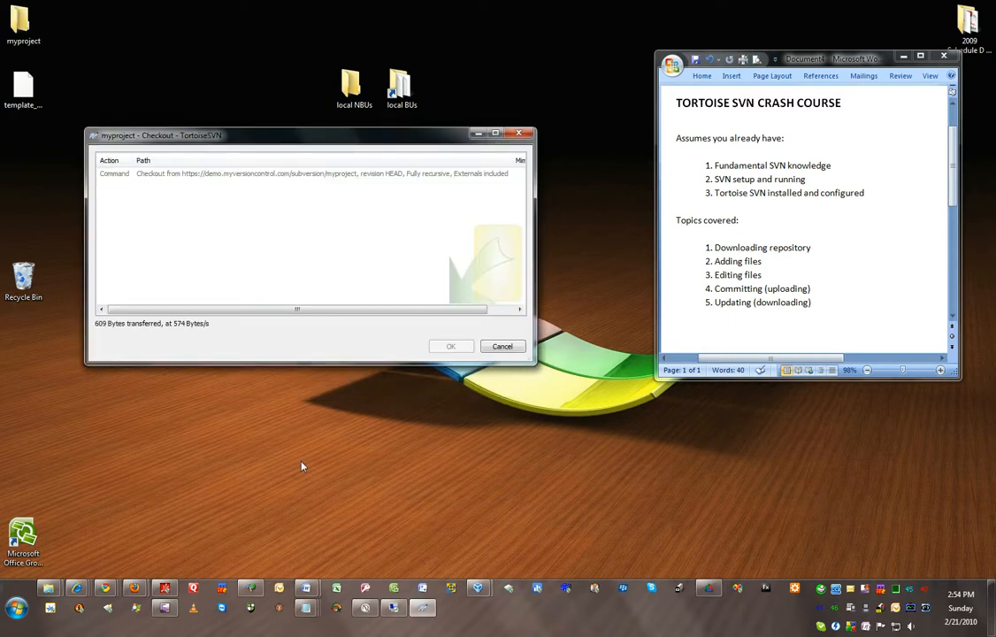
# Close the checkout report, centre the myproject folder on the desktop and open it in Explorer.
pyautogui.click(453, 347)
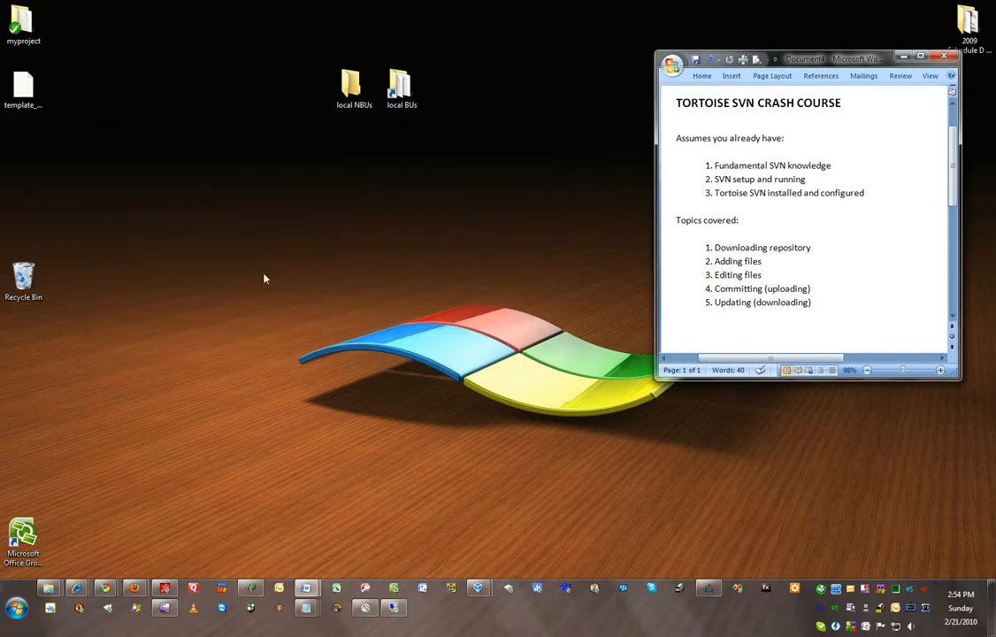
pyautogui.moveTo(21, 22); pyautogui.dragTo(352, 276)
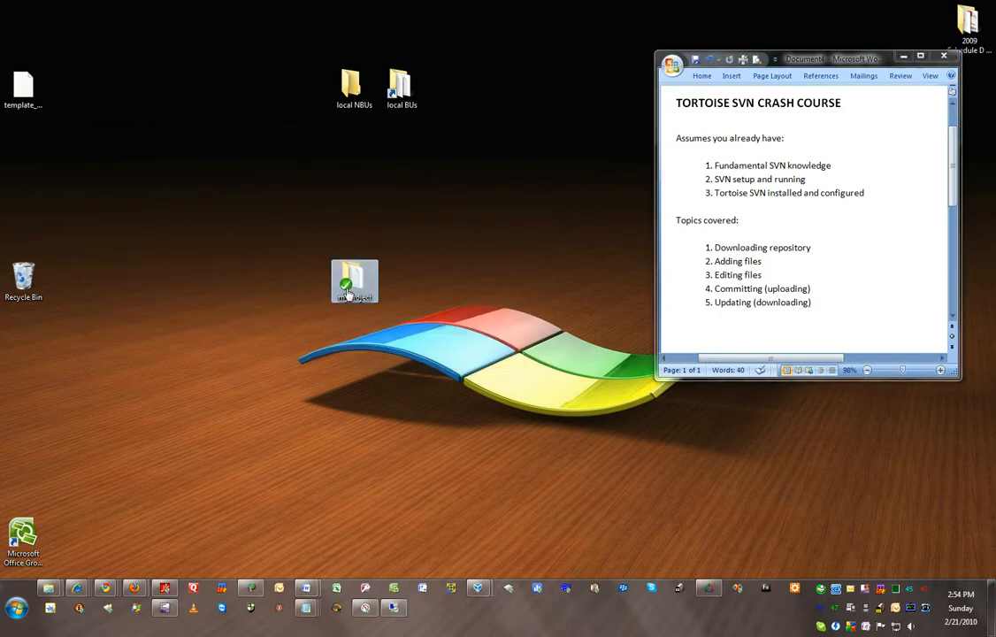
pyautogui.click(353, 283)
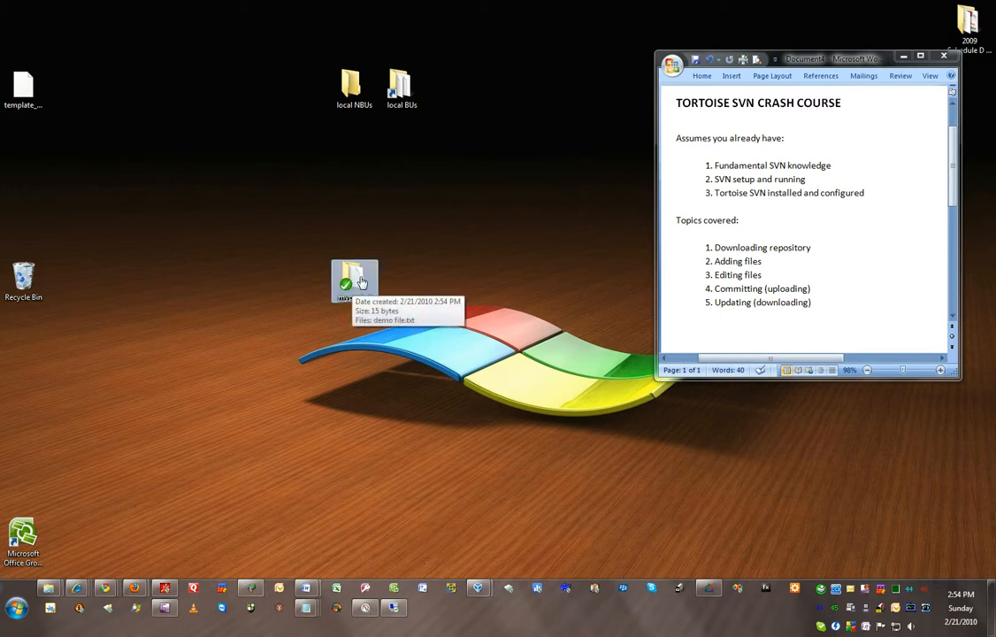
pyautogui.doubleClick(360, 281)
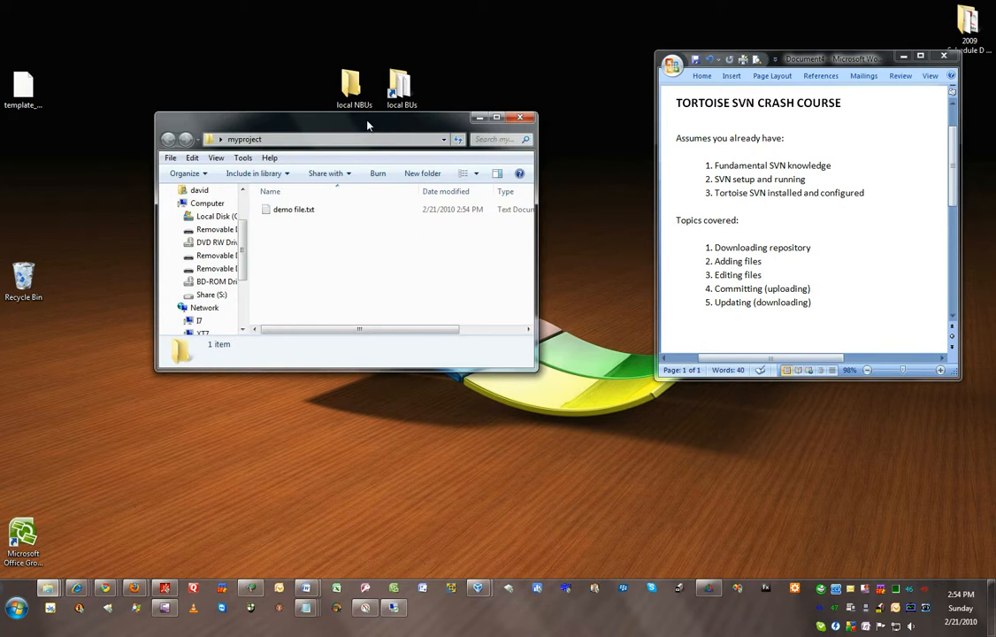
pyautogui.moveTo(368, 124); pyautogui.dragTo(462, 190)
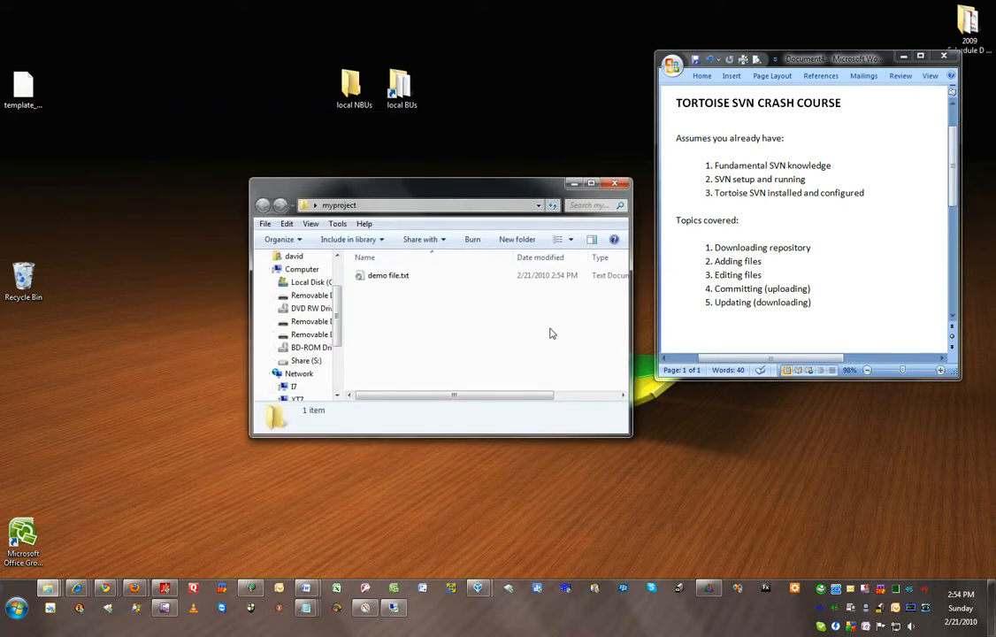
# Create demo sheet.xlsx in the folder, open it in Excel and enter 123 and 456.
pyautogui.rightClick(407, 323)
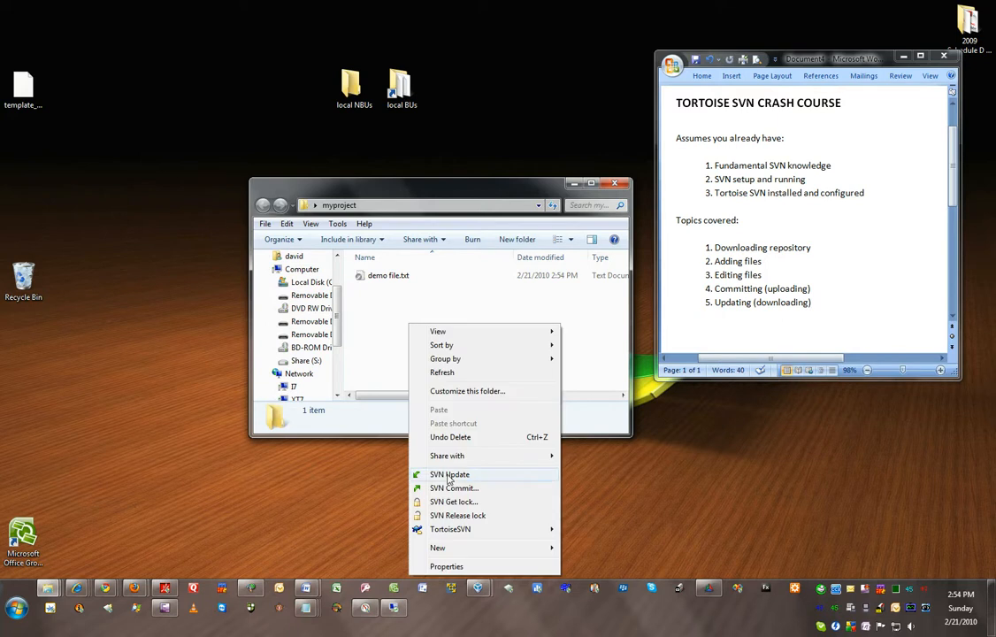
pyautogui.moveTo(438, 547)
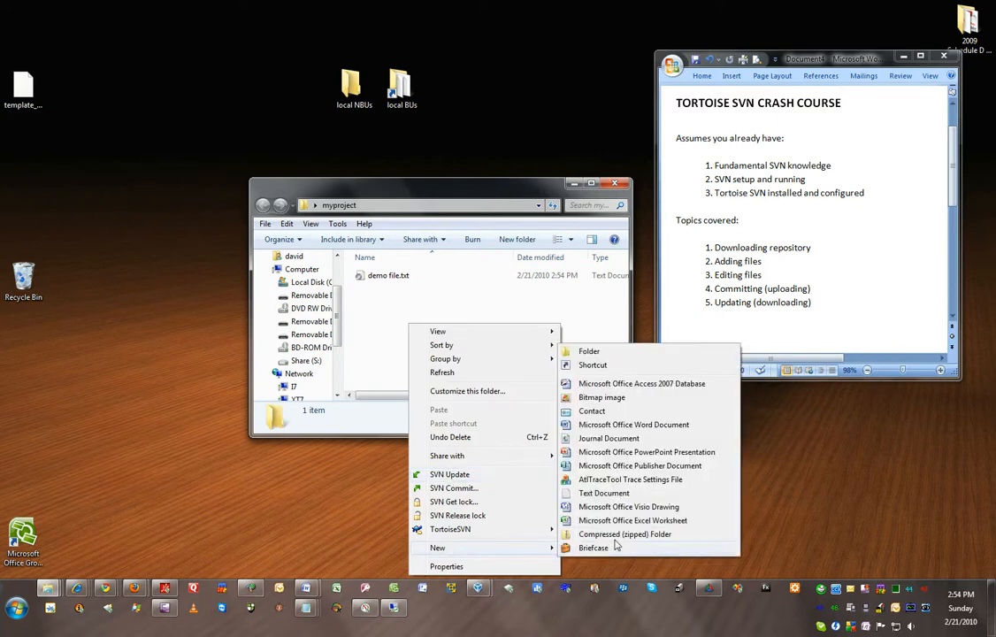
pyautogui.click(619, 520)
pyautogui.write('demo sh')
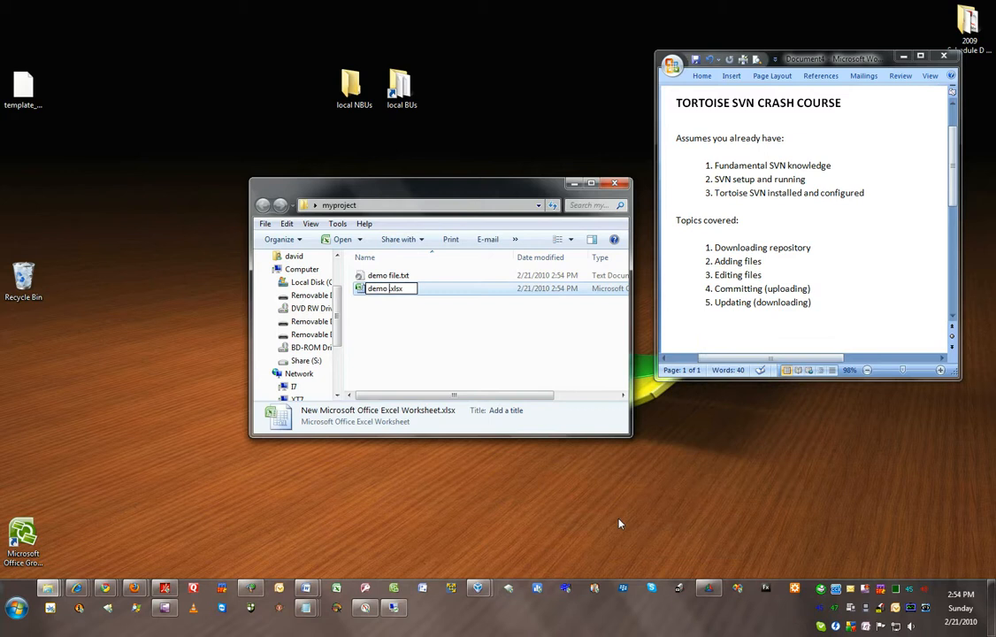
pyautogui.write('eet')
pyautogui.press('Return')
pyautogui.press('Return')
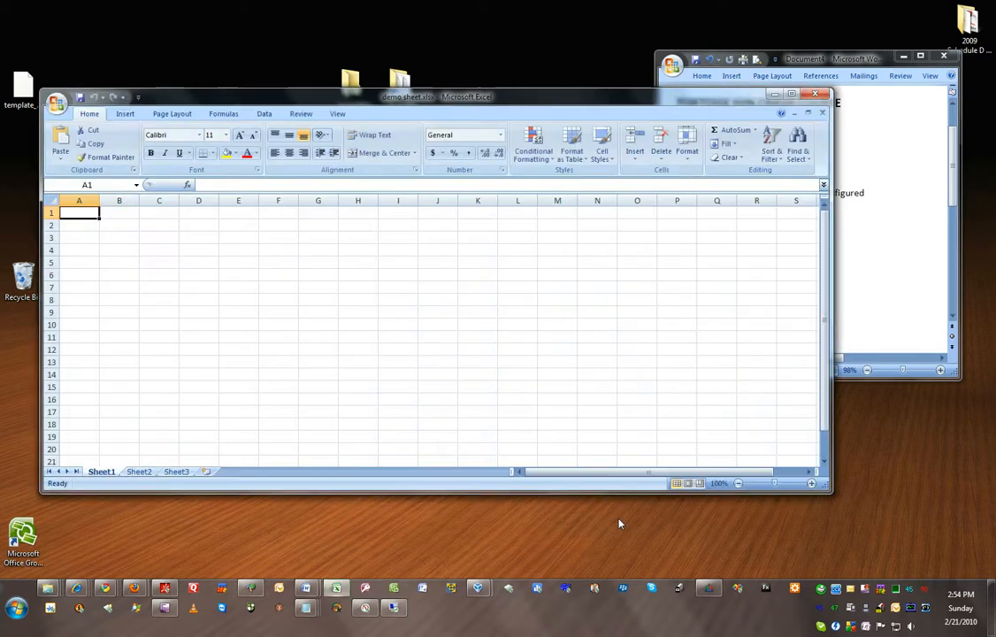
pyautogui.write('123')
pyautogui.press('Return')
pyautogui.write('456')
pyautogui.press('Return')
# Exit Excel and close the myproject Explorer window.
pyautogui.hotkey('alt', 'f')
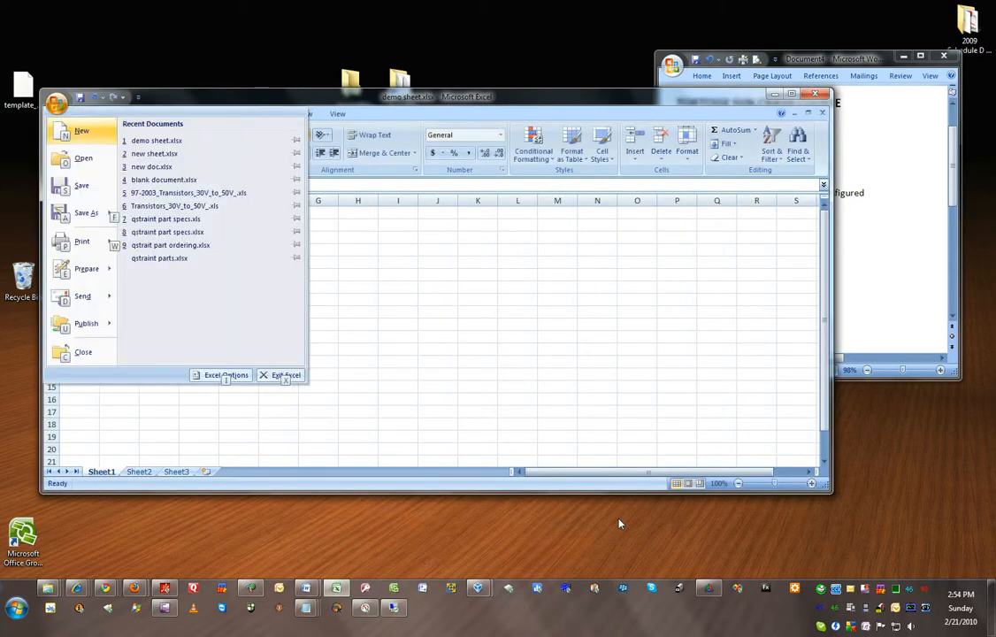
pyautogui.press('x')
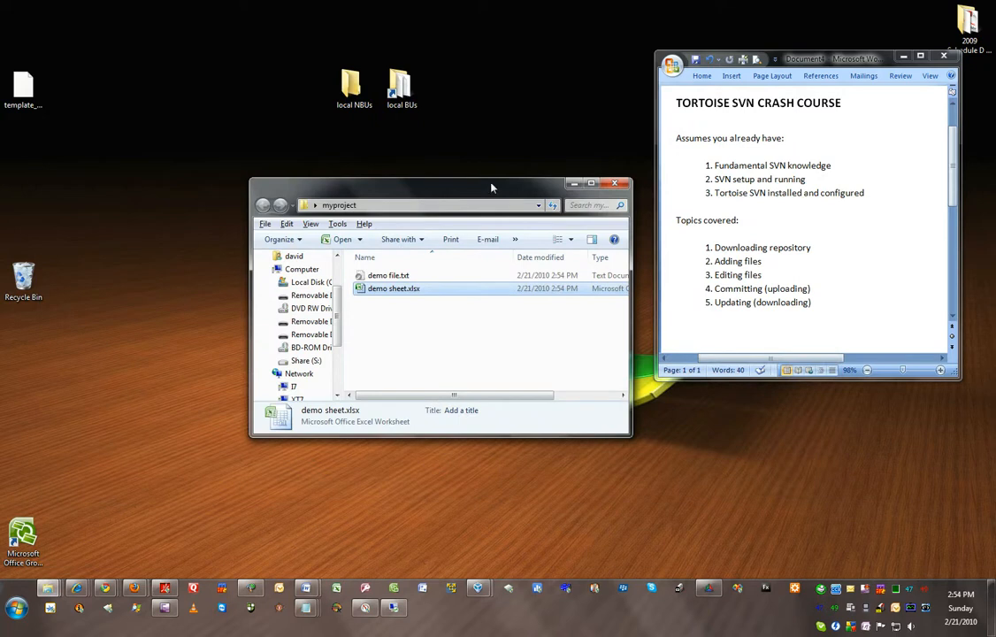
pyautogui.moveTo(491, 188); pyautogui.dragTo(702, 252)
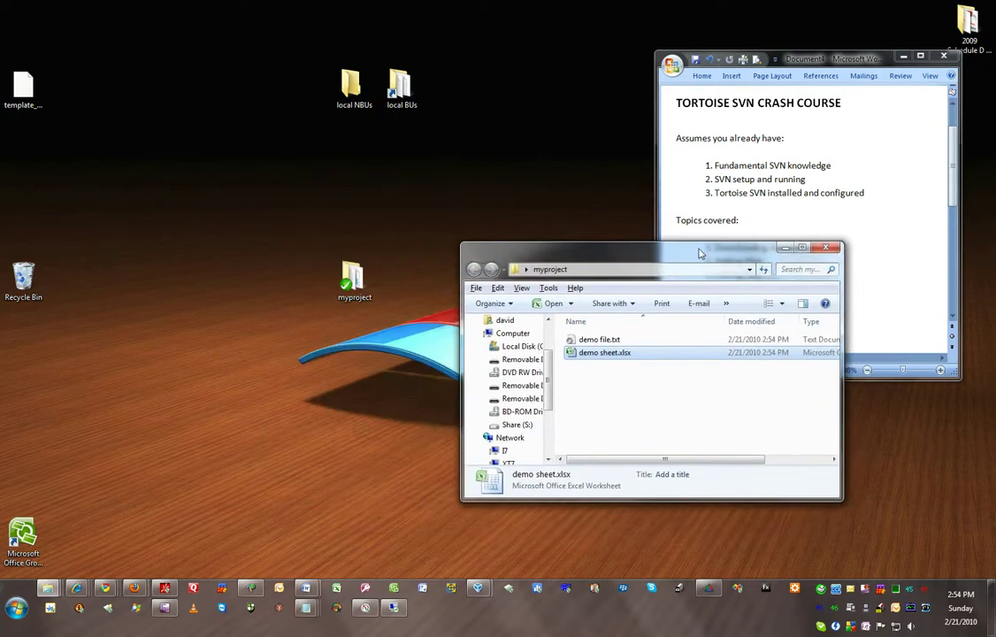
pyautogui.click(834, 251)
# Commit all myproject changes with the message 'adding sheet.', reaching revision 34.
pyautogui.rightClick(357, 277)
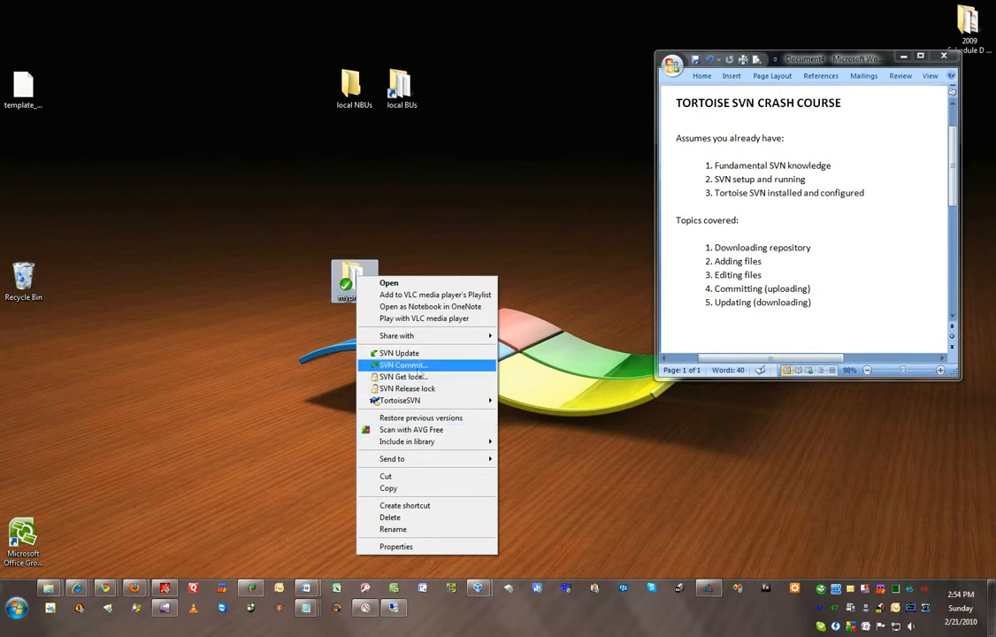
pyautogui.click(424, 365)
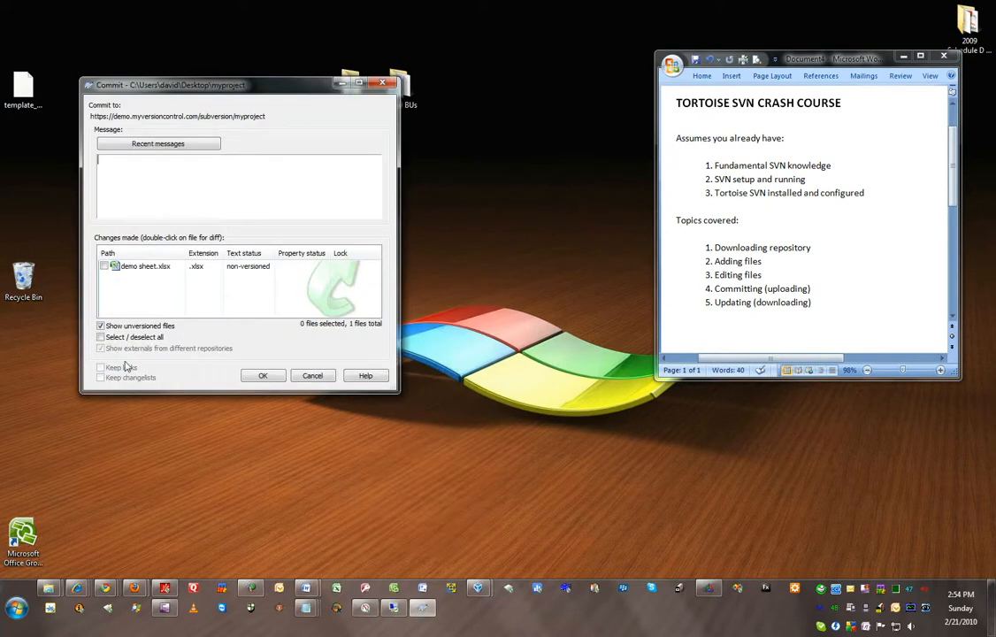
pyautogui.click(102, 337)
pyautogui.click(264, 376)
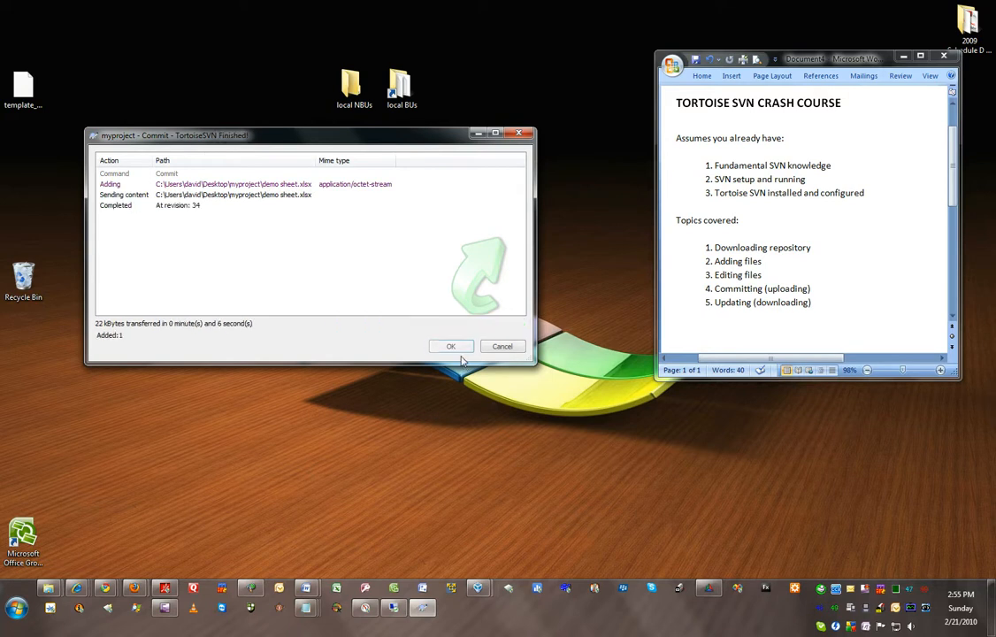
pyautogui.click(450, 346)
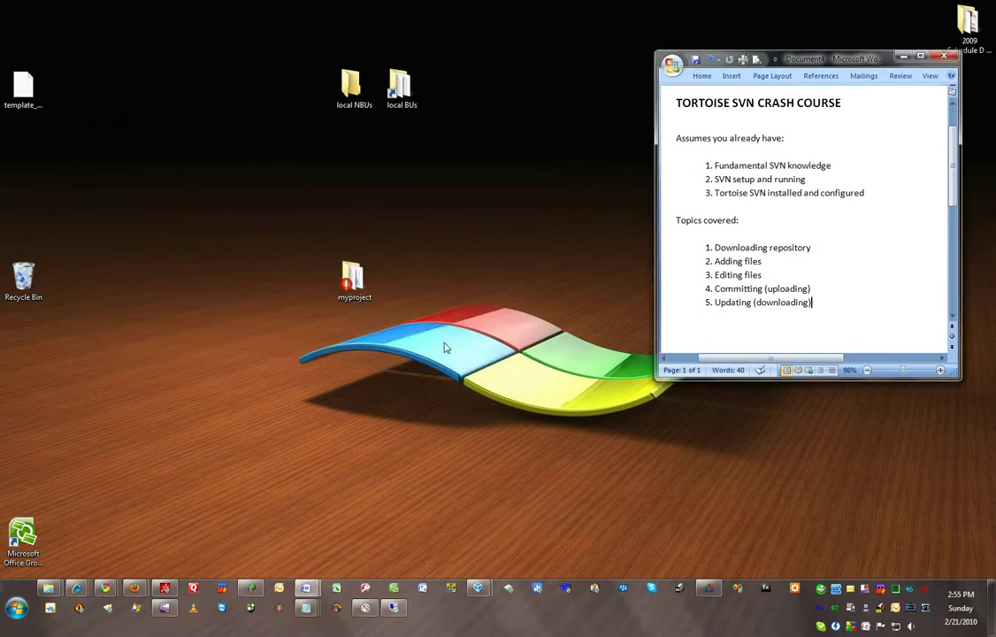
pyautogui.click(251, 323)
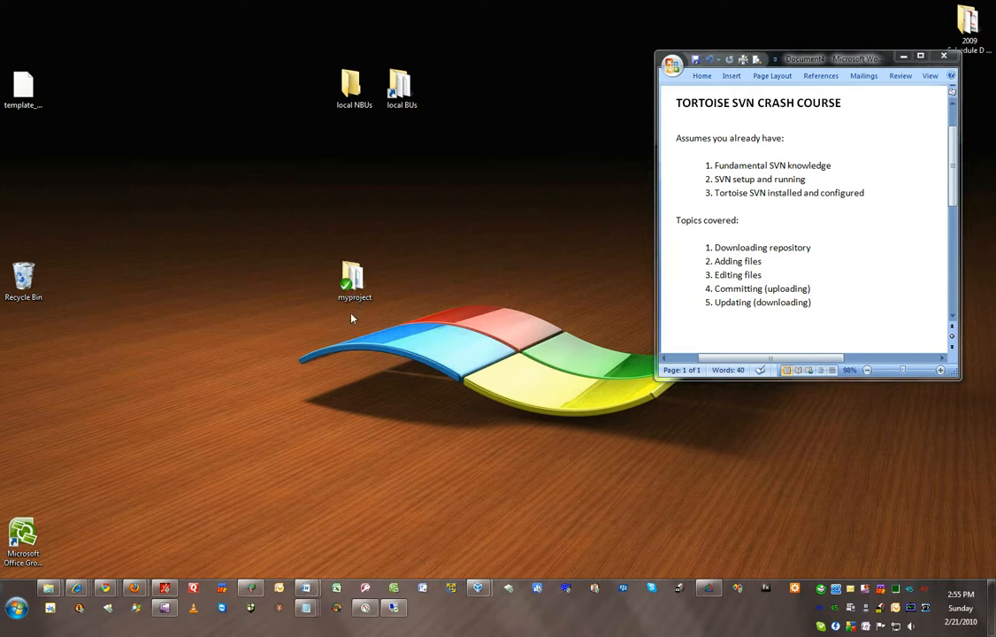
# Open myproject beside the Word outline and select demo sheet.xlsx to see its details.
pyautogui.doubleClick(352, 282)
pyautogui.moveTo(653, 257); pyautogui.dragTo(418, 204)
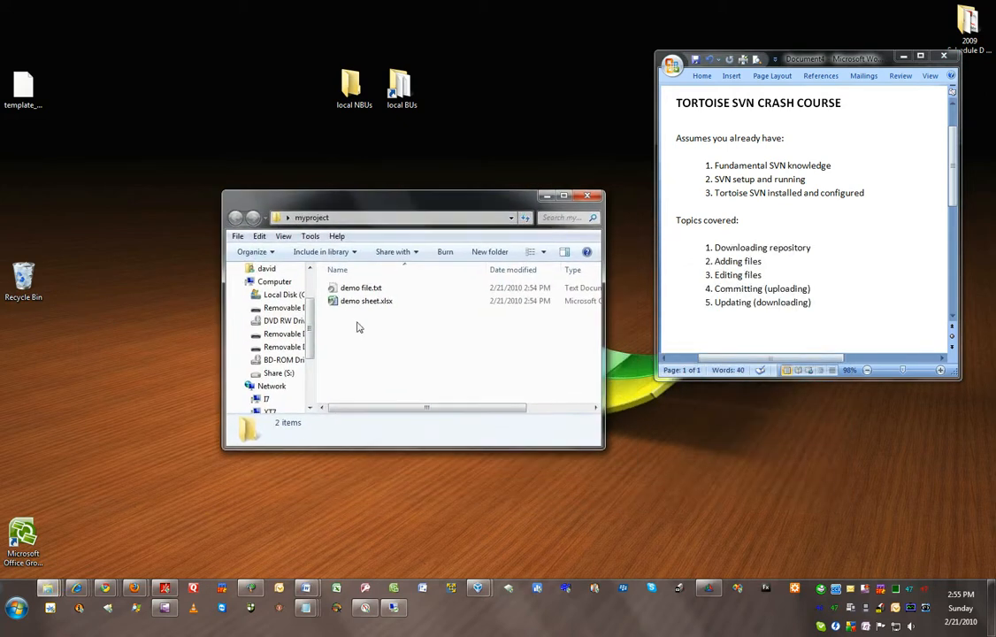
pyautogui.click(333, 302)
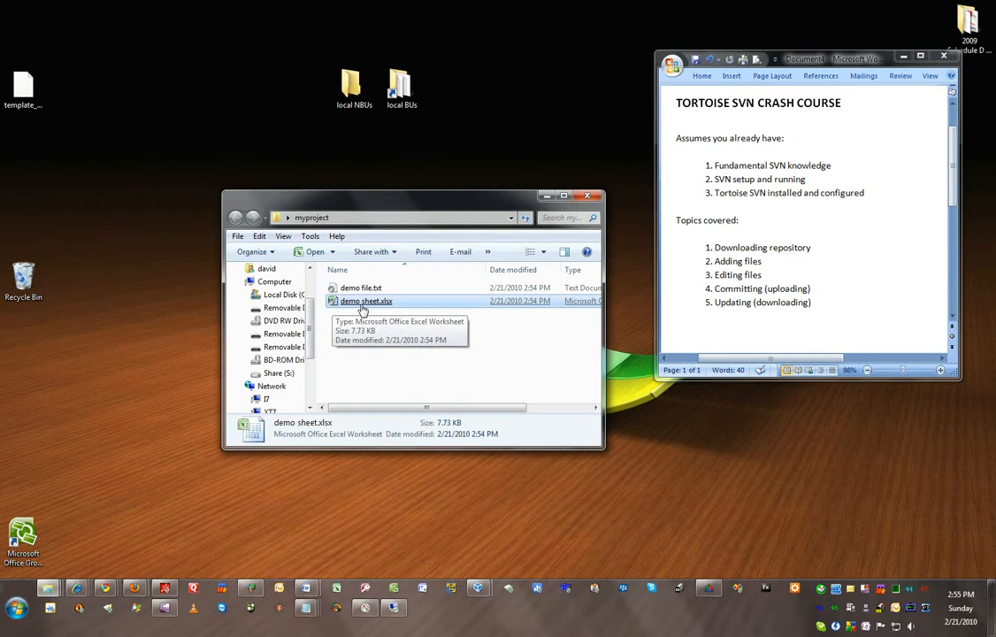
pyautogui.click(368, 378)
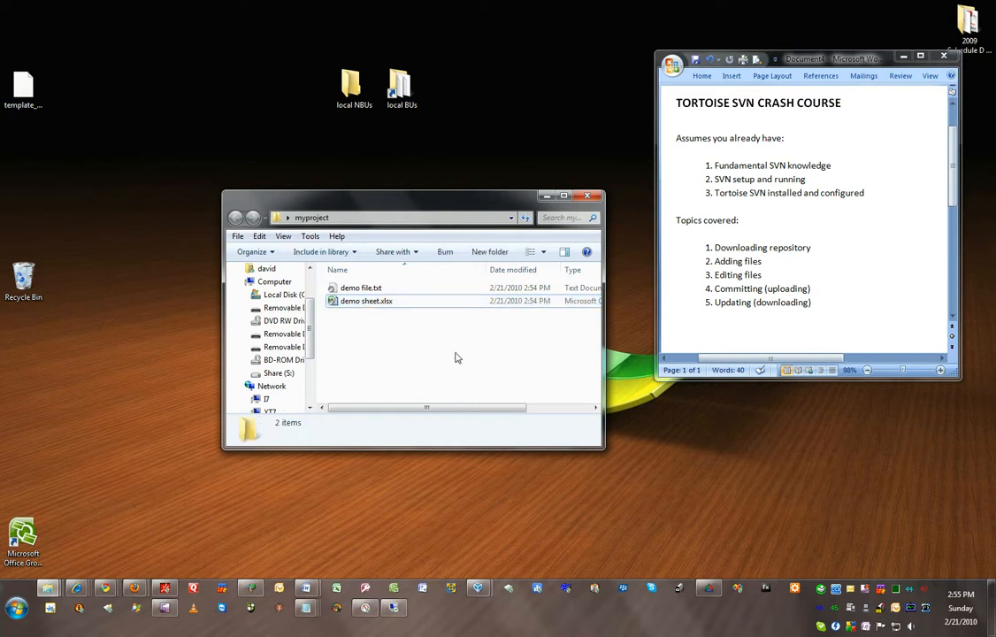
# Get an SVN lock on demo sheet.xlsx with the message 'adding numbers.' and close the report.
pyautogui.rightClick(357, 306)
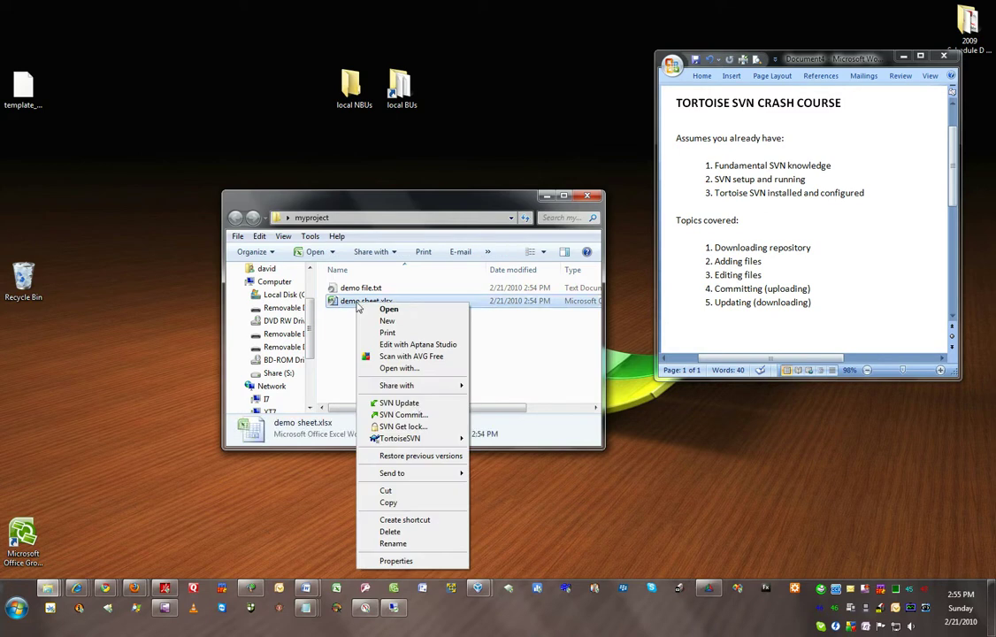
pyautogui.click(412, 429)
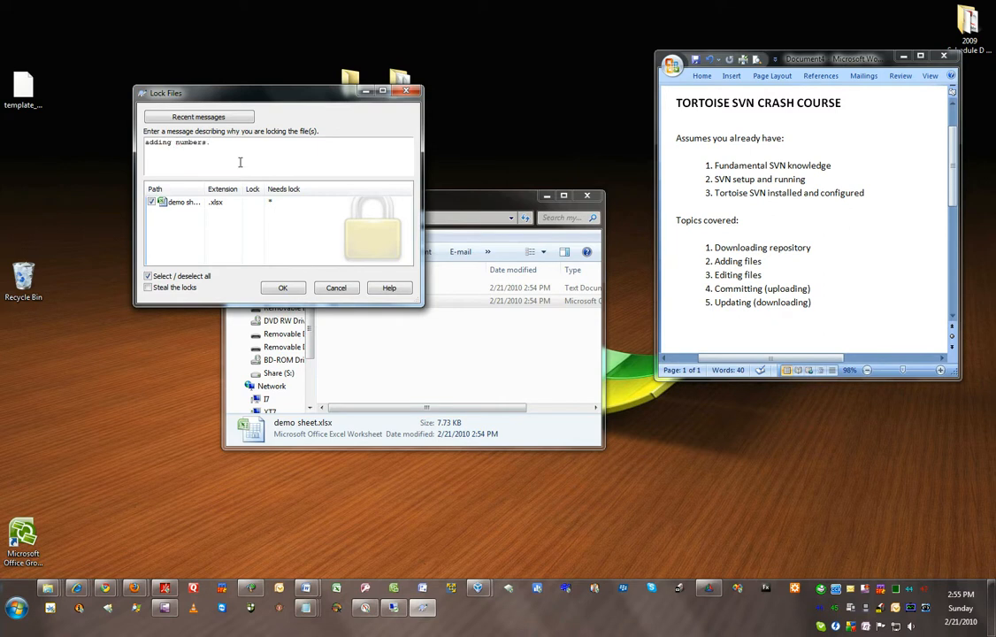
pyautogui.click(282, 287)
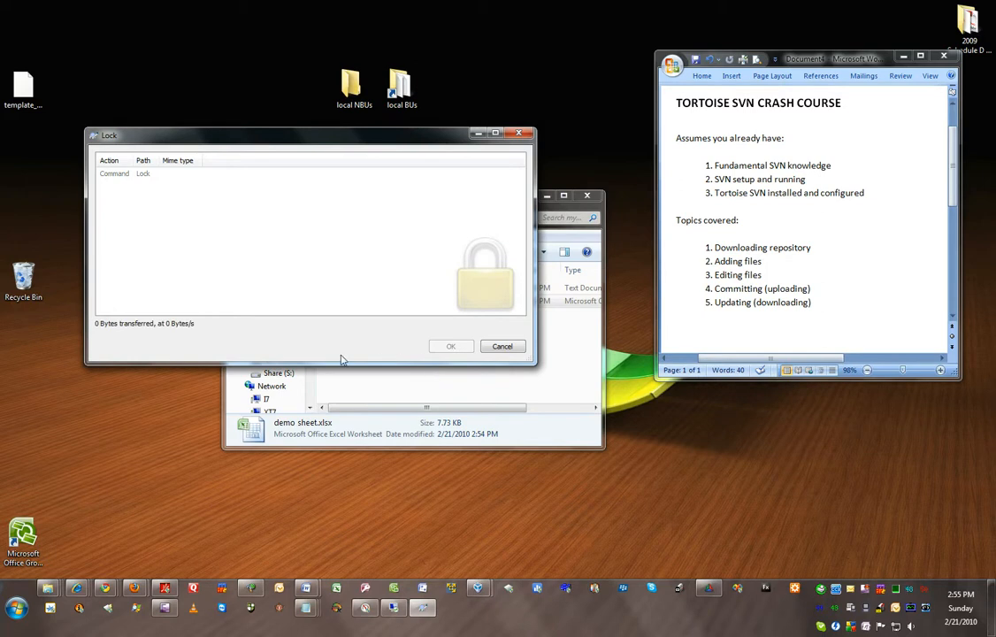
pyautogui.click(451, 346)
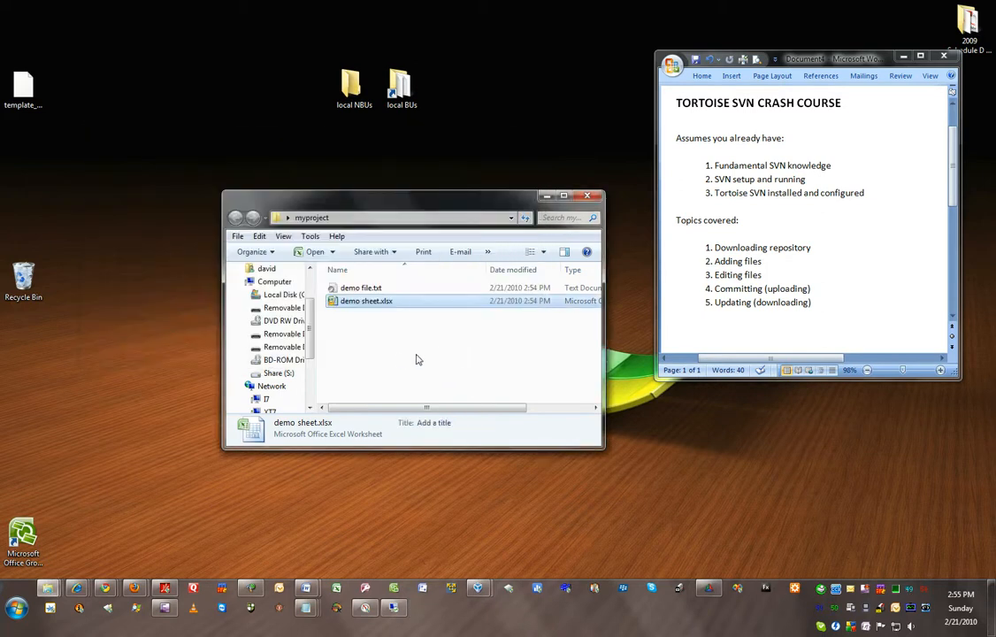
# Open demo sheet.xlsx and enter 456 in F7 and 789 in F8.
pyautogui.click(334, 302)
pyautogui.click(346, 330)
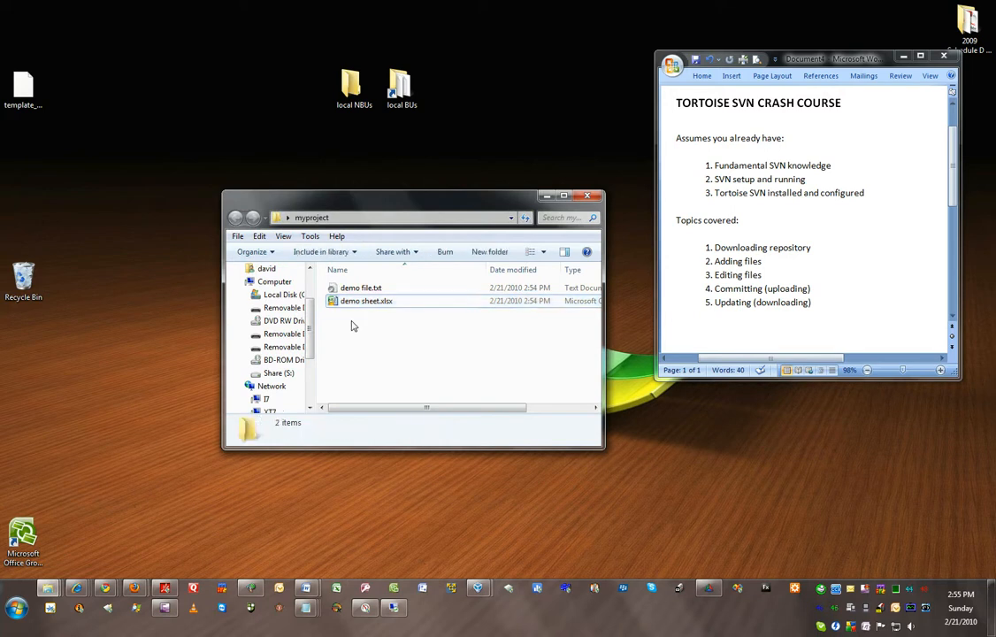
pyautogui.doubleClick(361, 301)
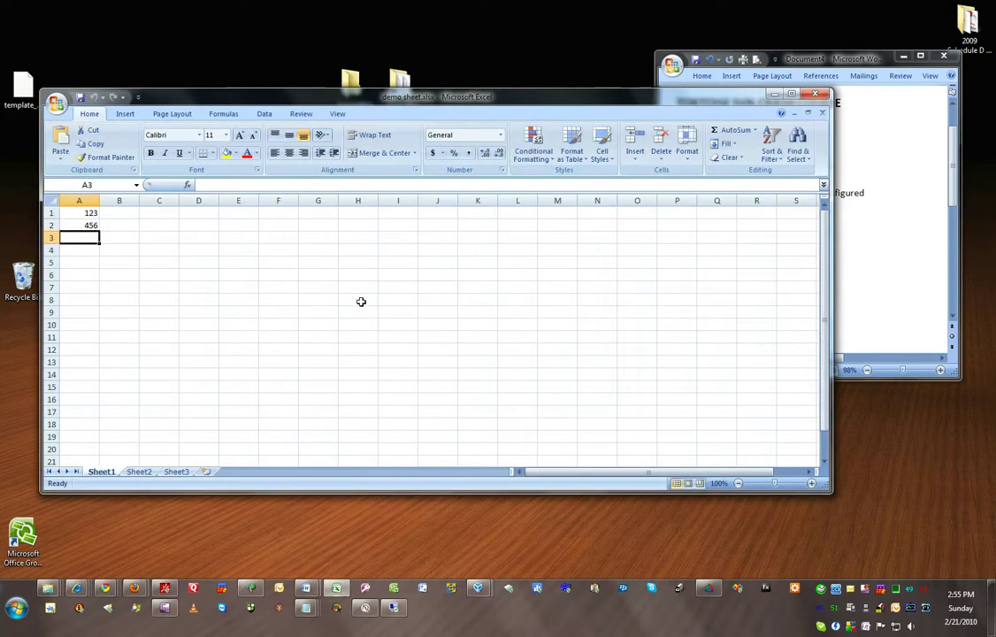
pyautogui.click(282, 289)
pyautogui.write('456')
pyautogui.press('Return')
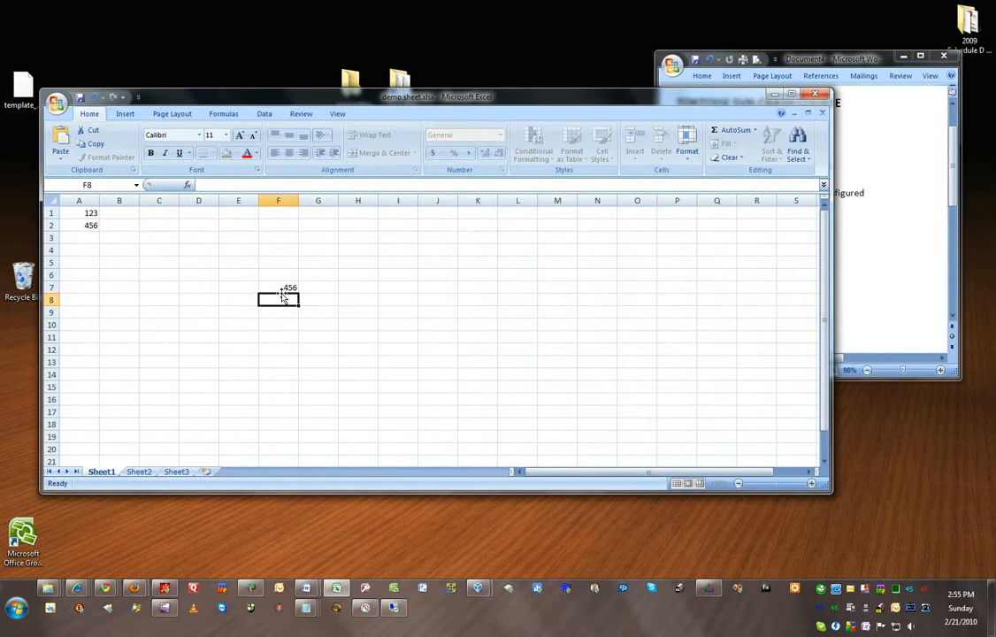
pyautogui.write('789')
pyautogui.press('Return')
# Close the workbook with Alt+F4, saving the edits.
pyautogui.press('alt')
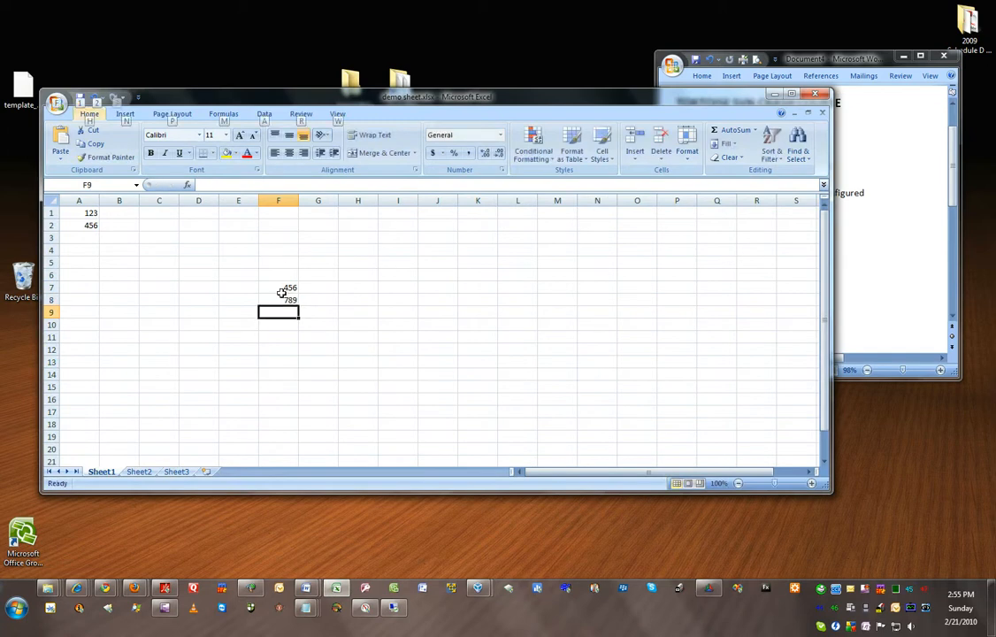
pyautogui.click(246, 289)
pyautogui.hotkey('alt', 'F4')
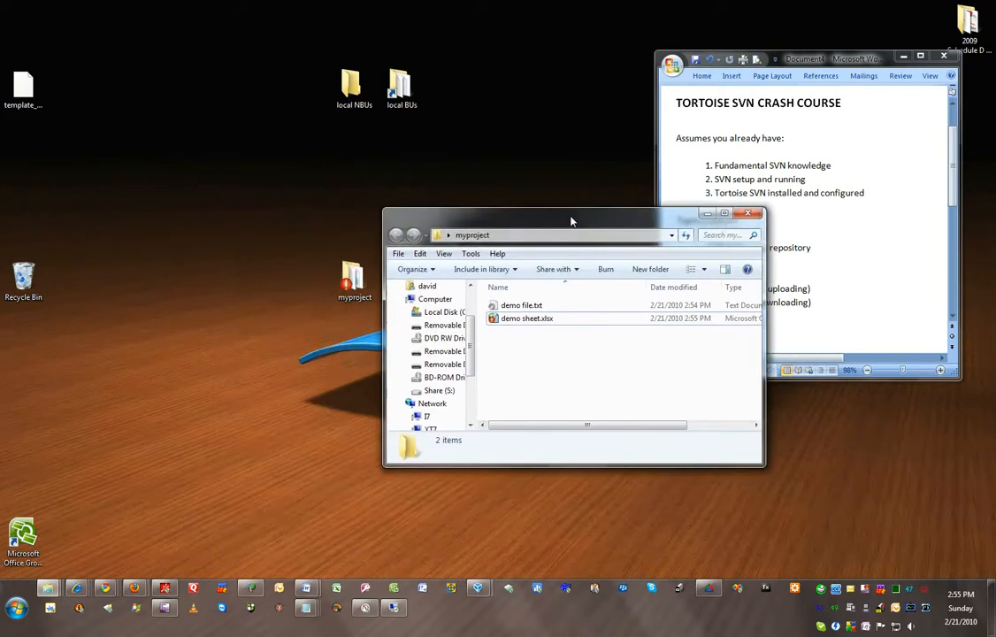
# Close the folder window and commit myproject's modified demo sheet.xlsx, reaching revision 35.
pyautogui.moveTo(392, 206); pyautogui.dragTo(589, 221)
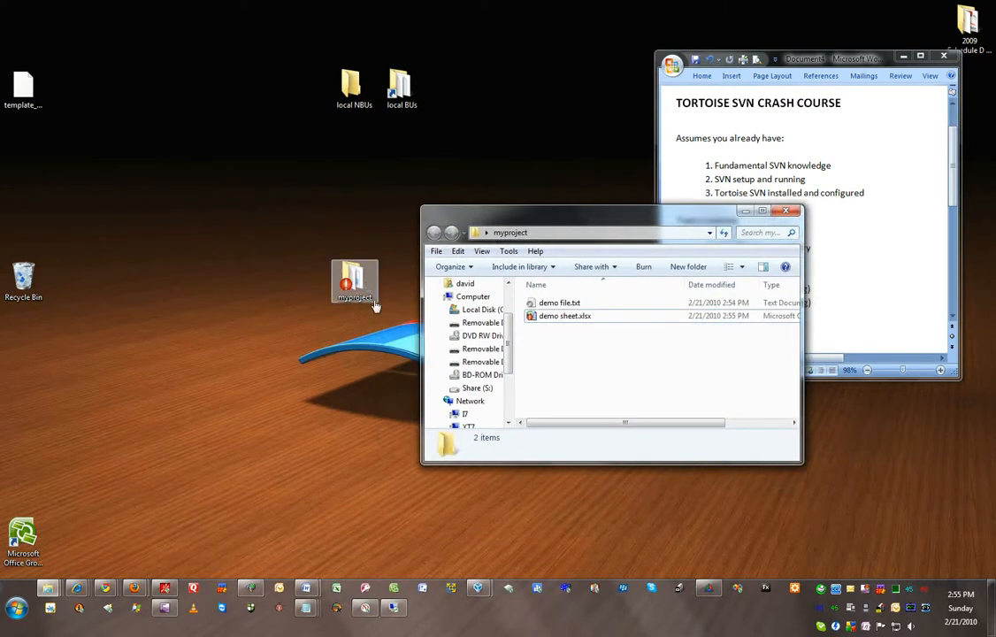
pyautogui.click(787, 214)
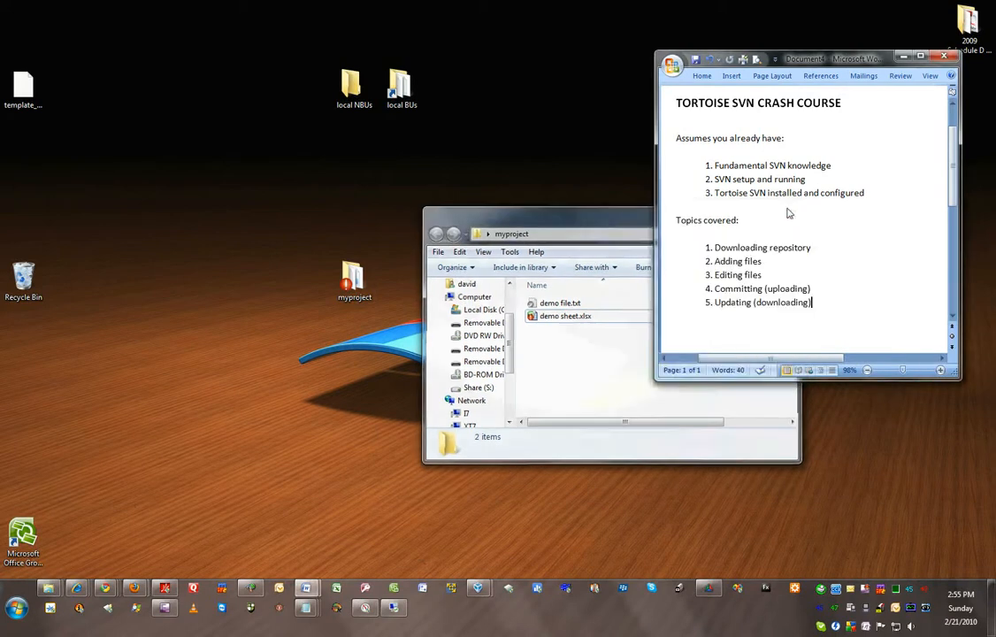
pyautogui.rightClick(353, 259)
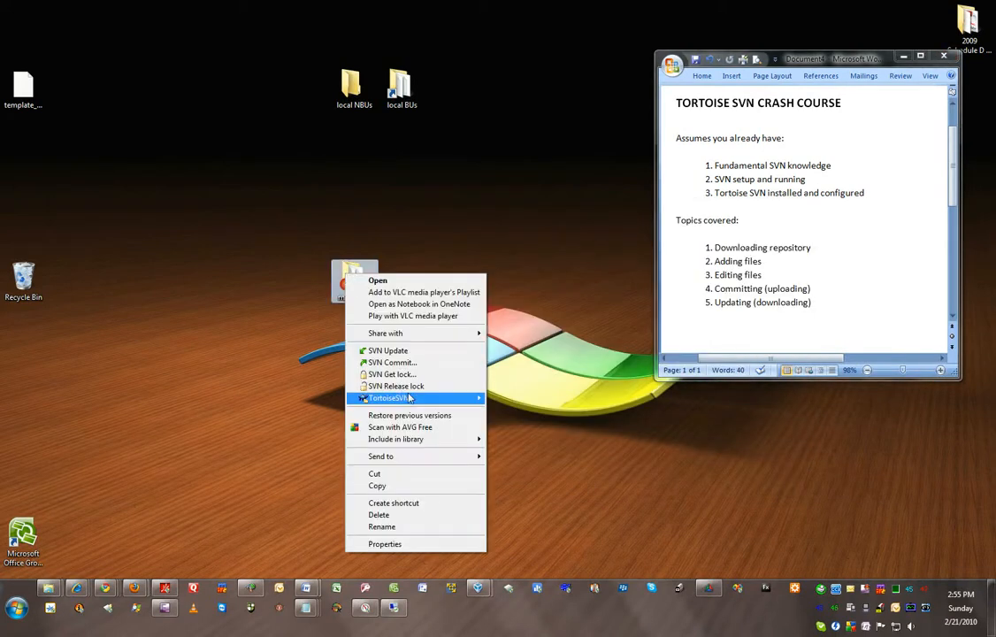
pyautogui.click(395, 364)
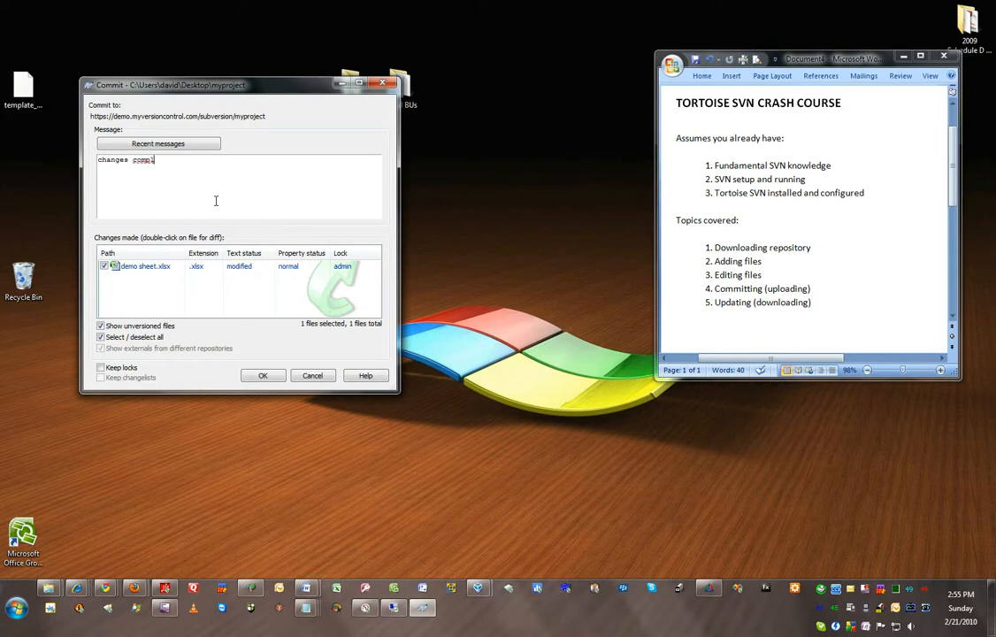
pyautogui.click(261, 376)
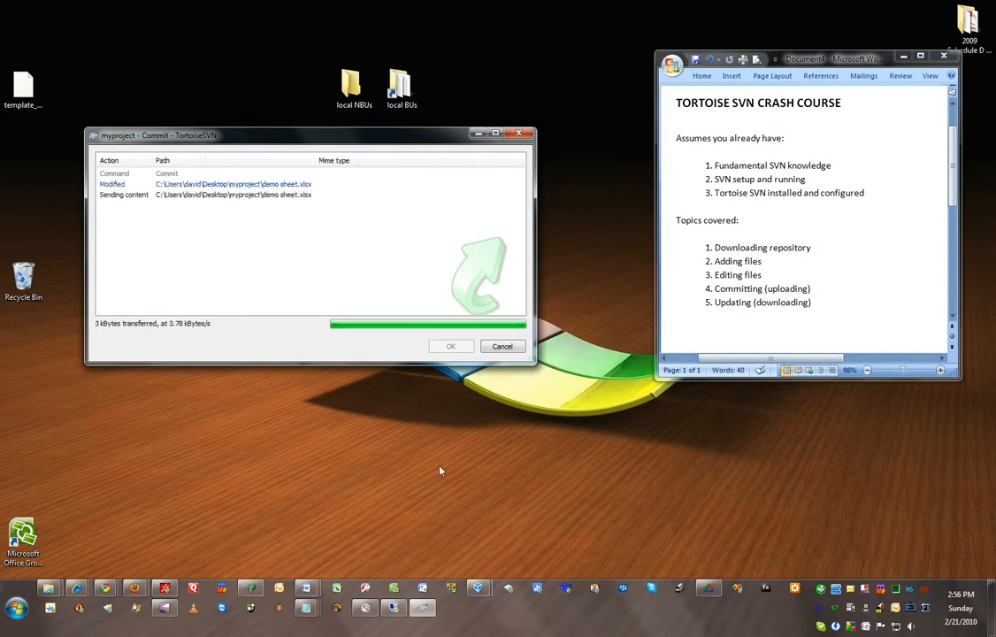
pyautogui.click(449, 345)
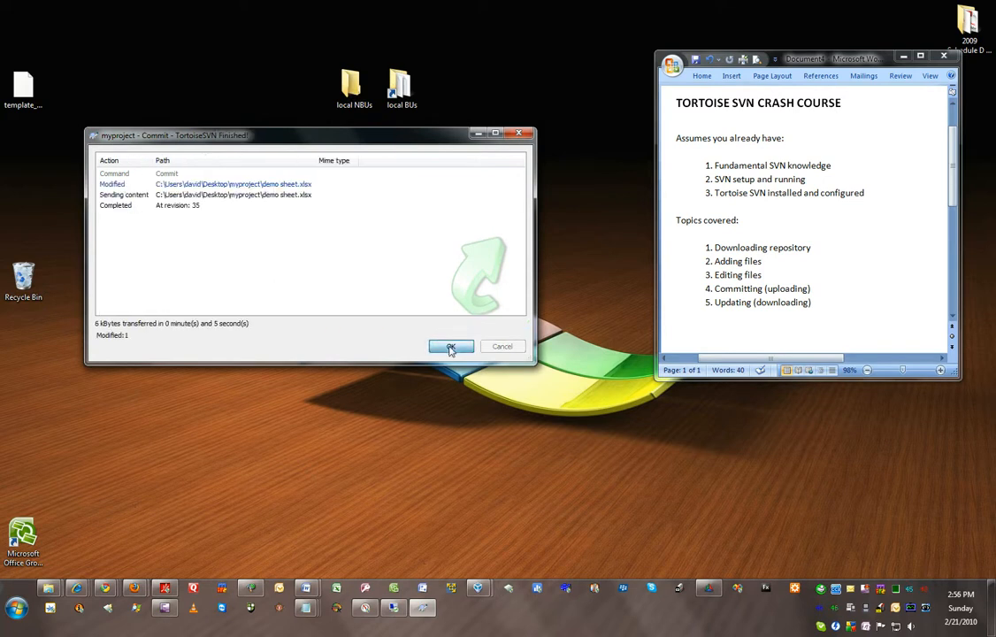
pyautogui.click(363, 414)
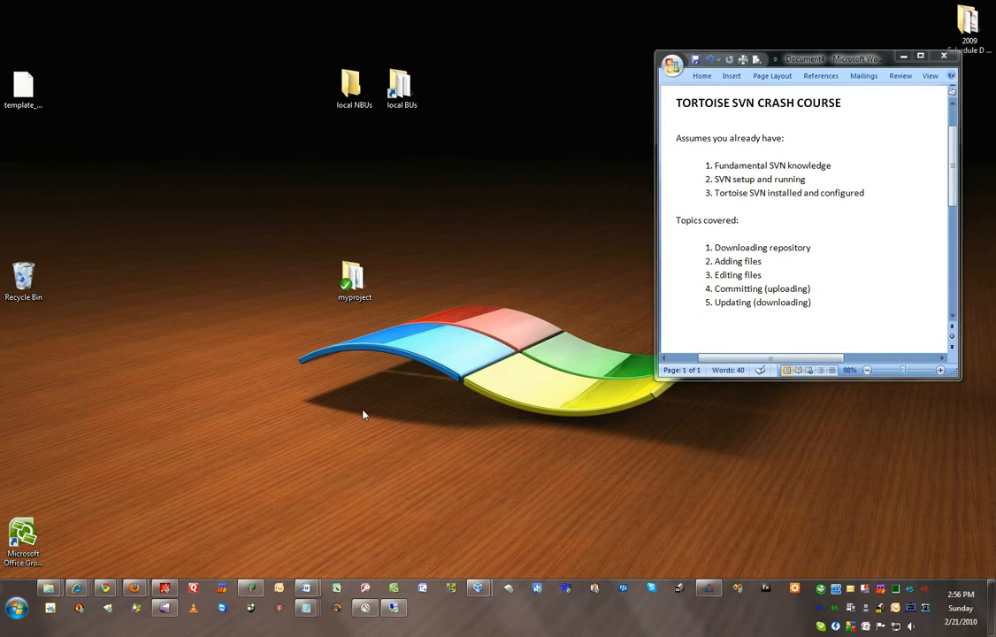
pyautogui.doubleClick(354, 281)
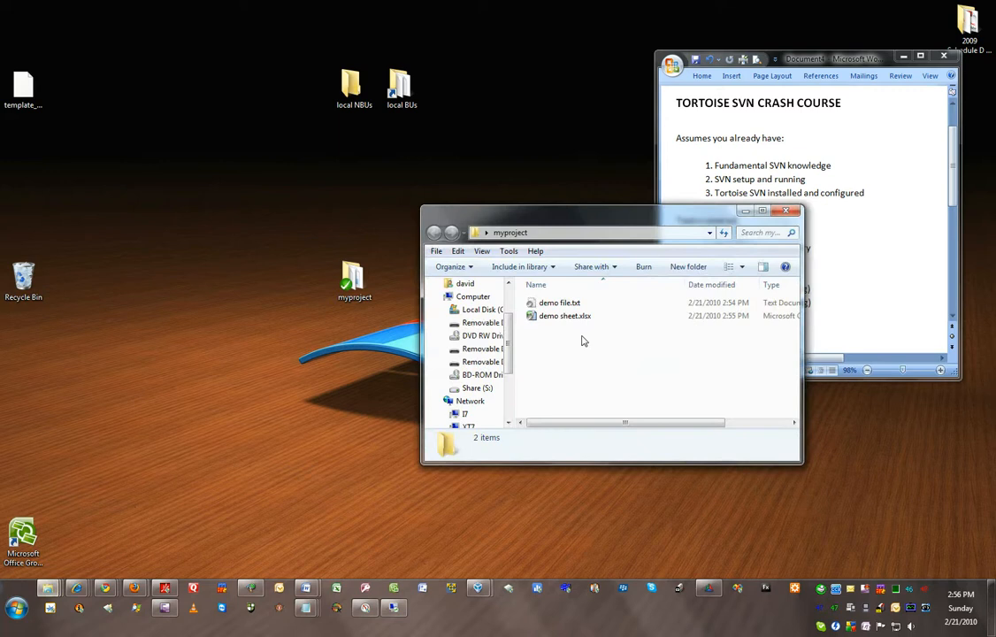
pyautogui.moveTo(610, 215); pyautogui.dragTo(322, 198)
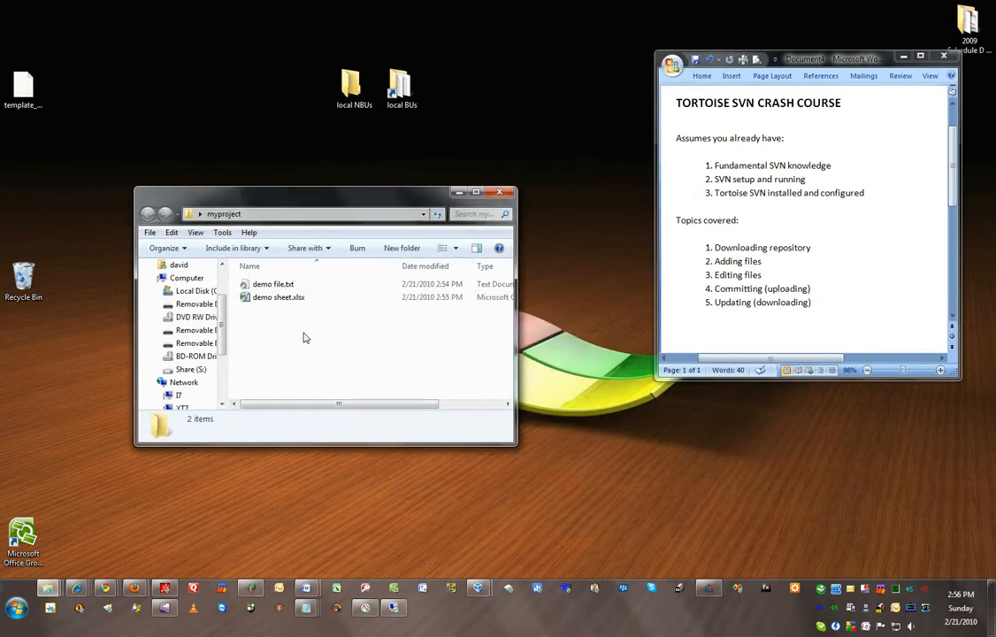
pyautogui.click(500, 194)
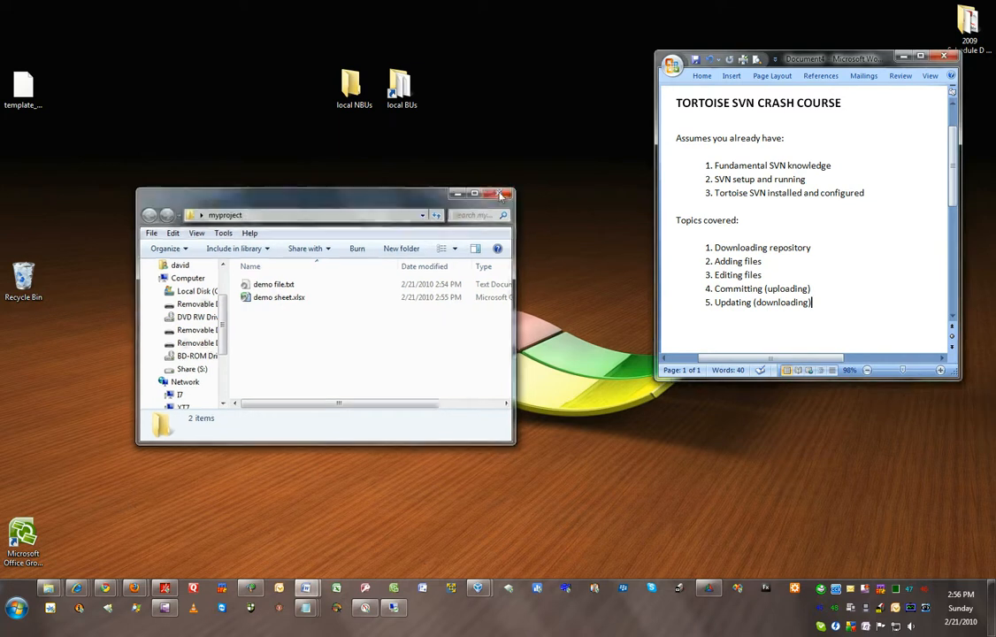
# In the remote session, look inside myproject and return to the Tortoise SVN Demo folder.
pyautogui.click(392, 608)
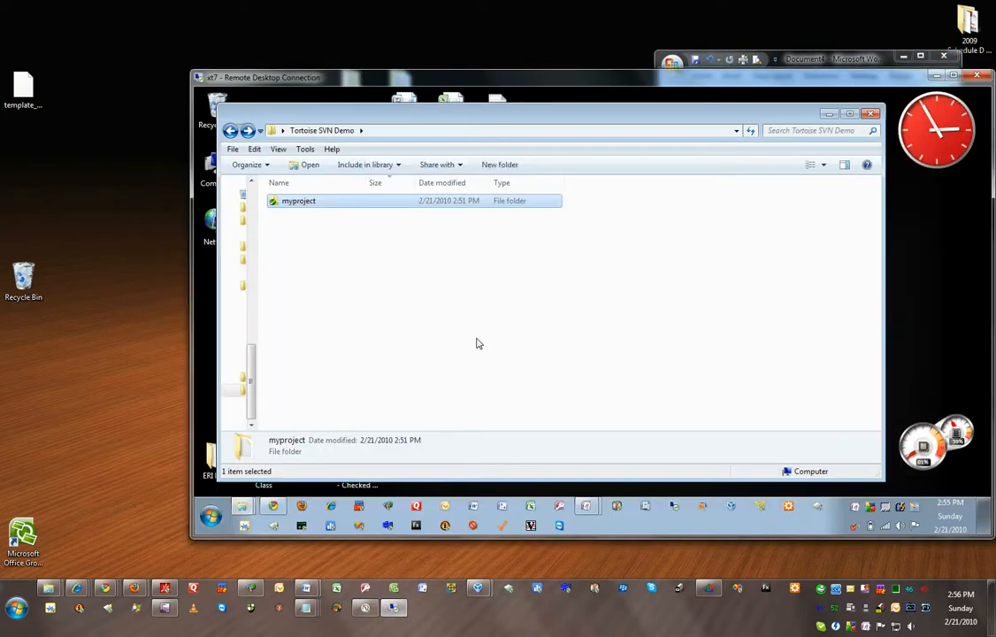
pyautogui.click(327, 274)
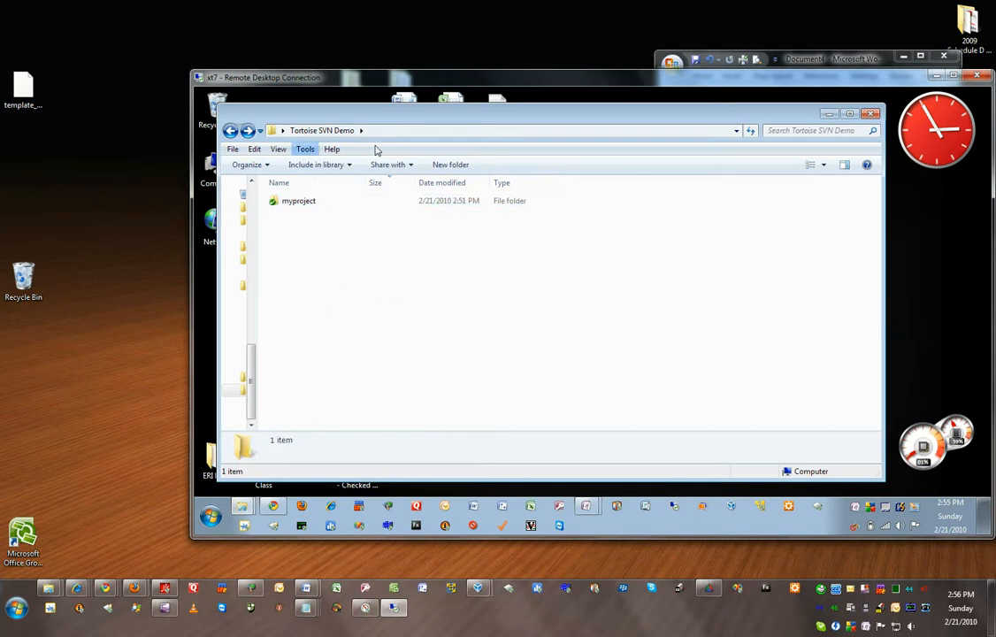
pyautogui.doubleClick(298, 203)
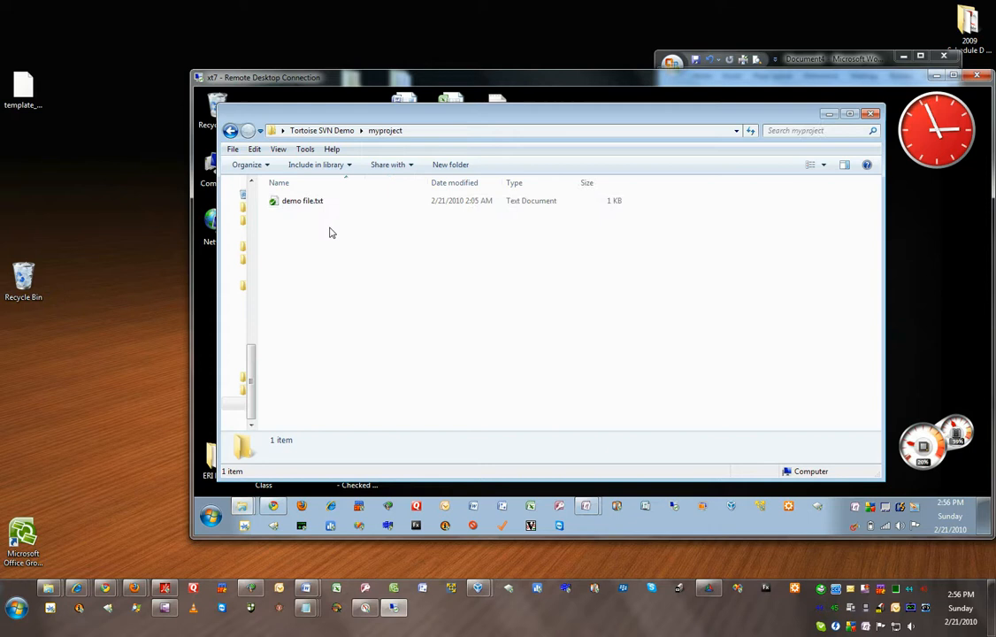
pyautogui.click(336, 131)
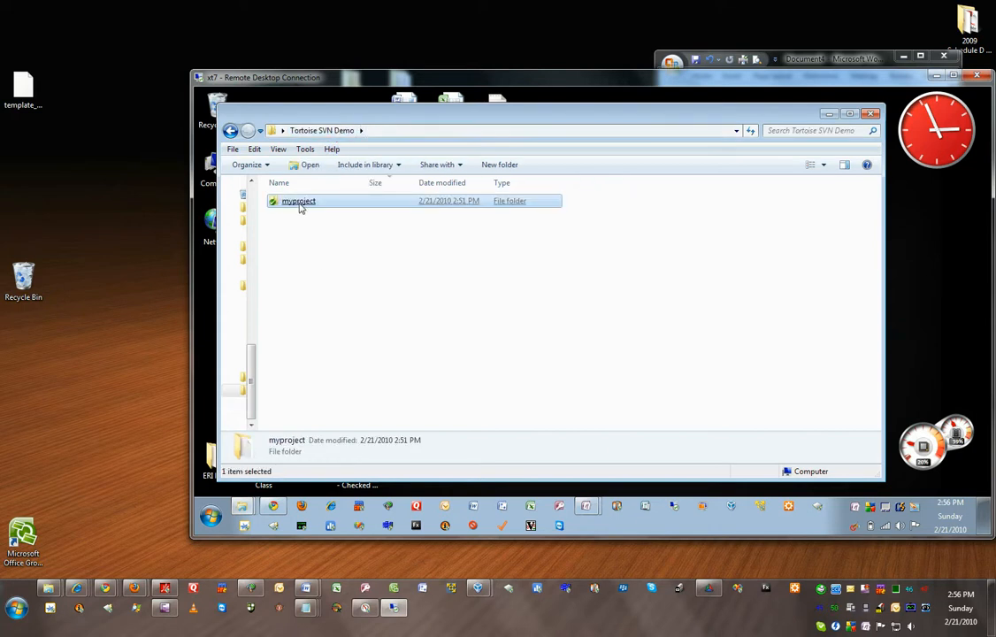
# Run SVN Update on myproject to revision 35 and select the newly arrived demo sheet.xlsx.
pyautogui.rightClick(324, 203)
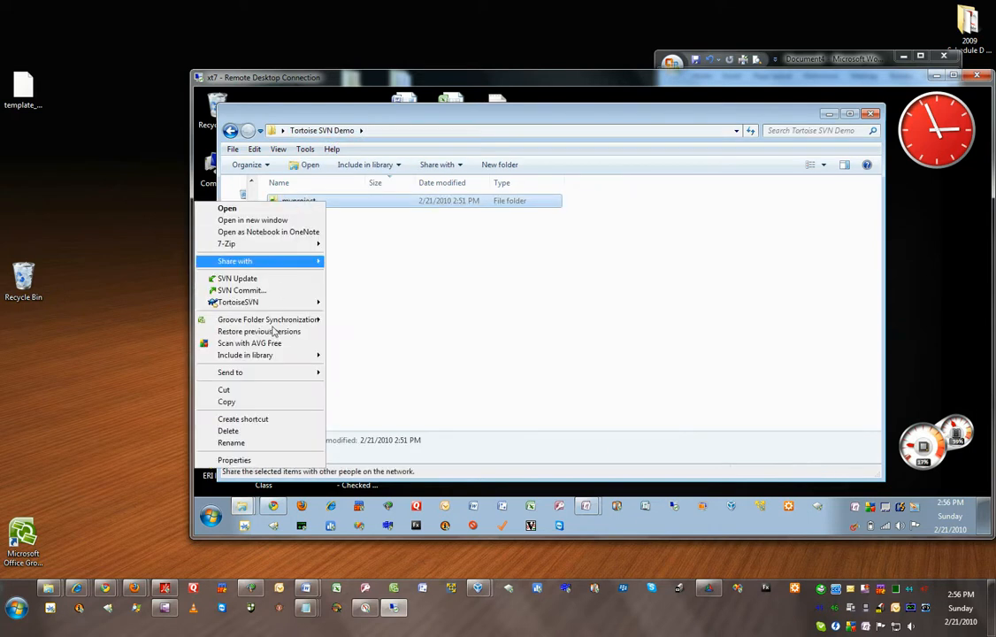
pyautogui.click(253, 281)
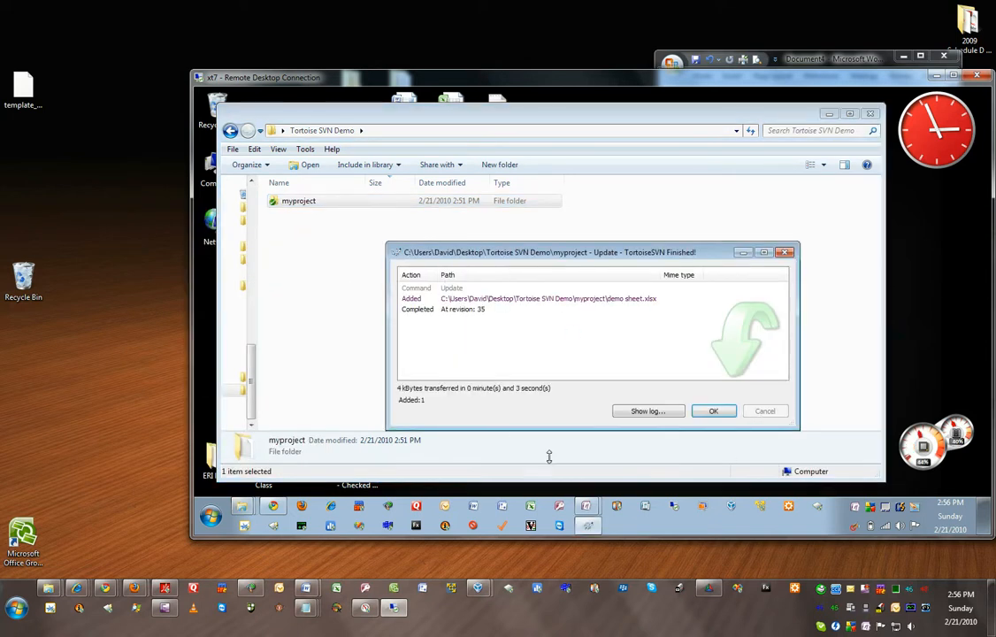
pyautogui.click(713, 412)
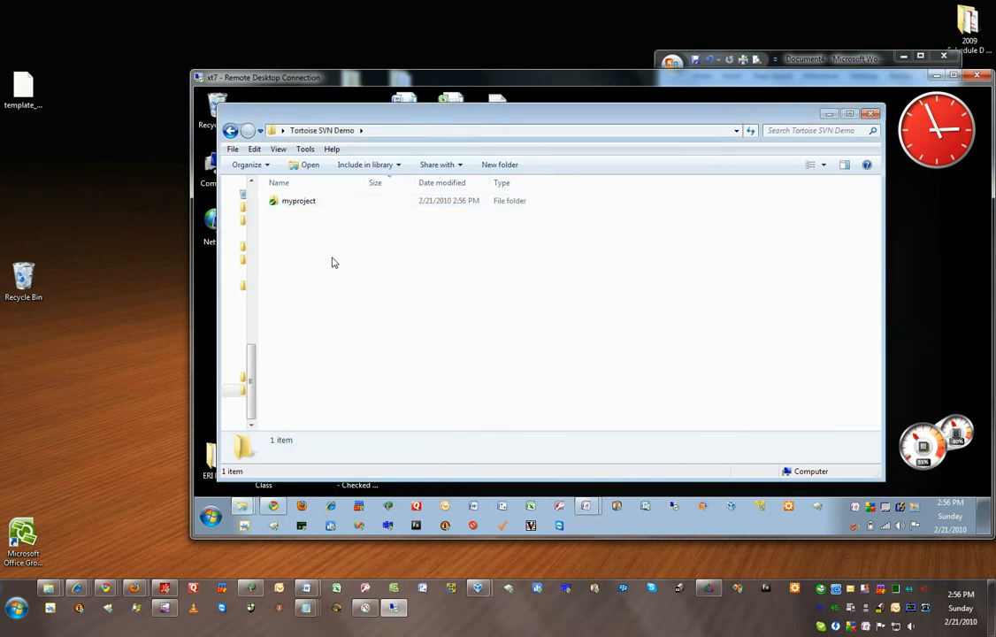
pyautogui.doubleClick(301, 203)
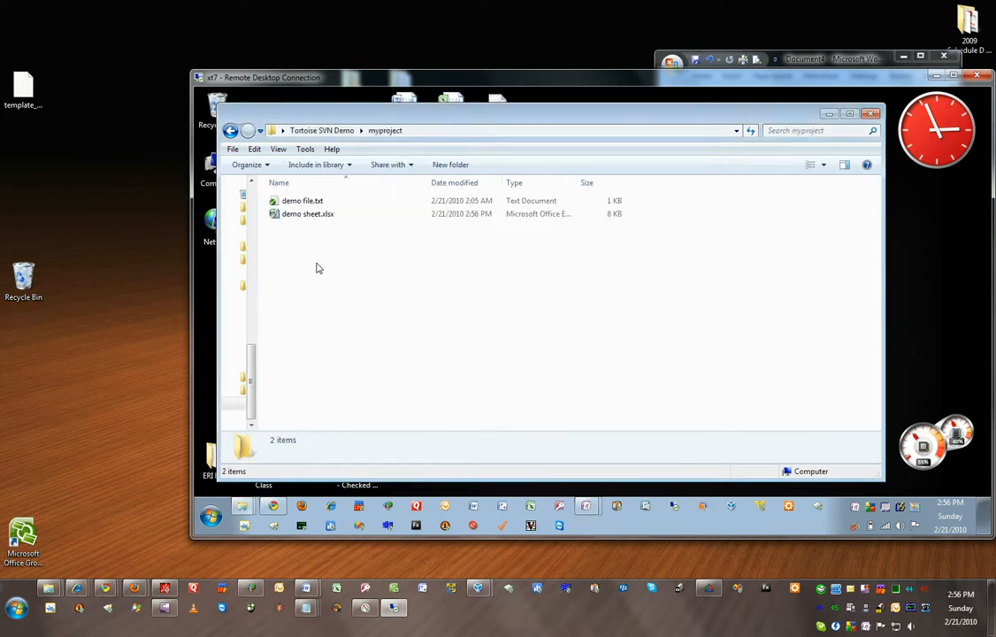
pyautogui.click(311, 218)
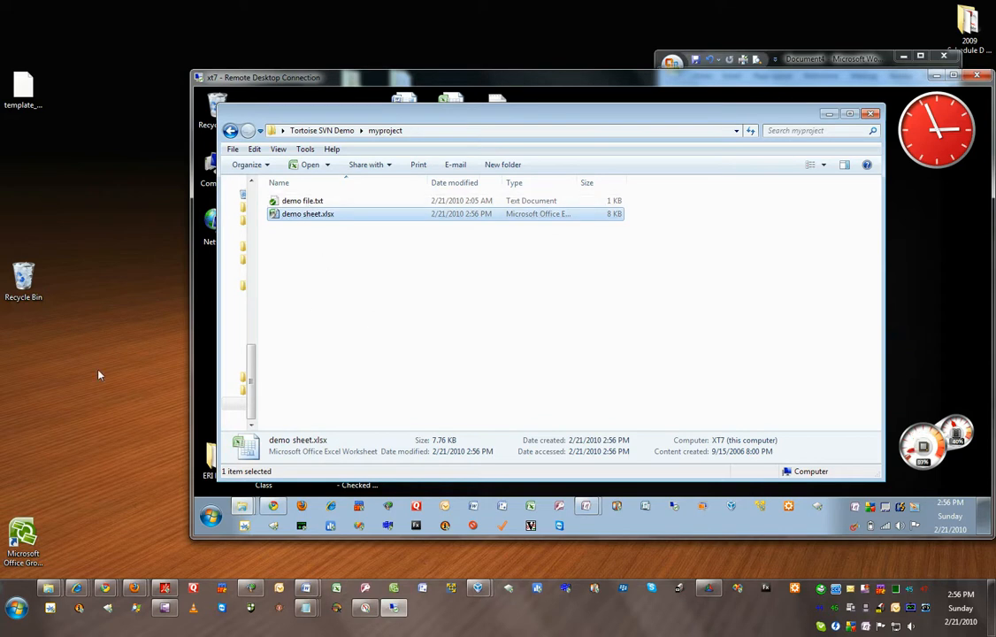
# Acquire an SVN lock on demo sheet.xlsx from the xt7 machine, then return to the local desktop.
pyautogui.rightClick(315, 217)
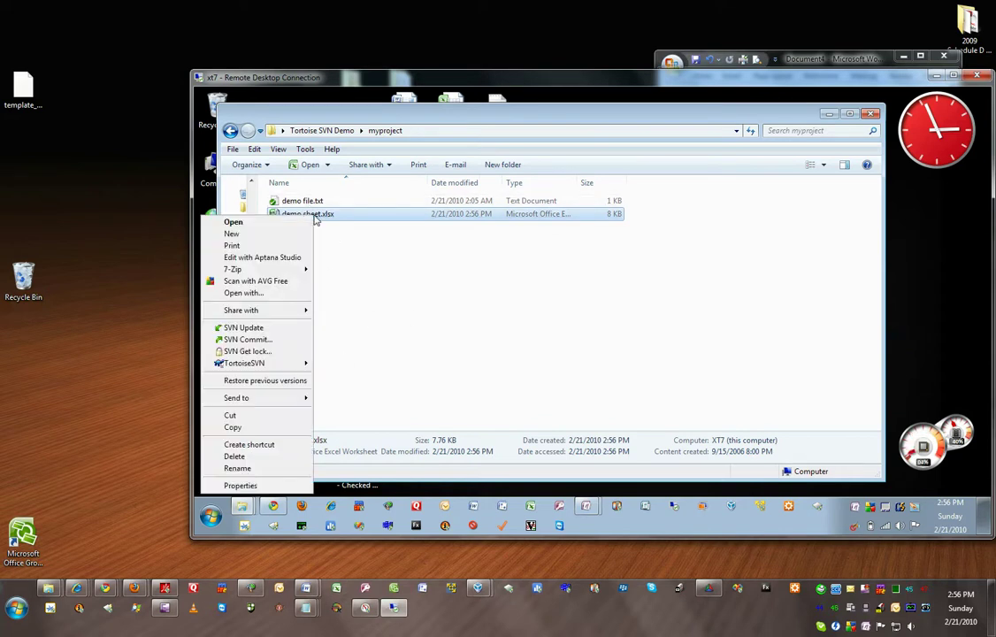
pyautogui.click(252, 351)
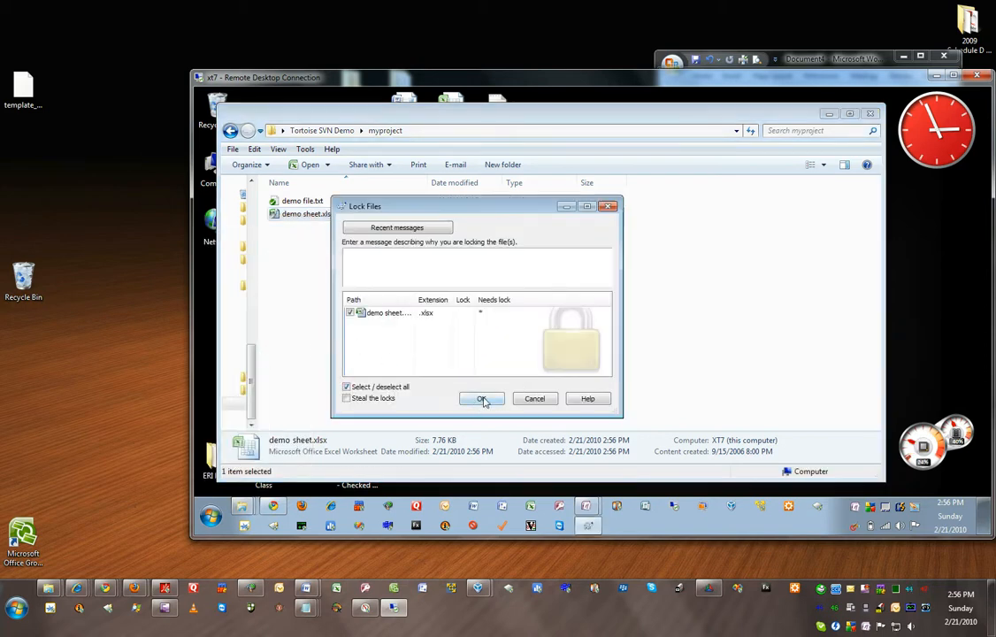
pyautogui.click(482, 398)
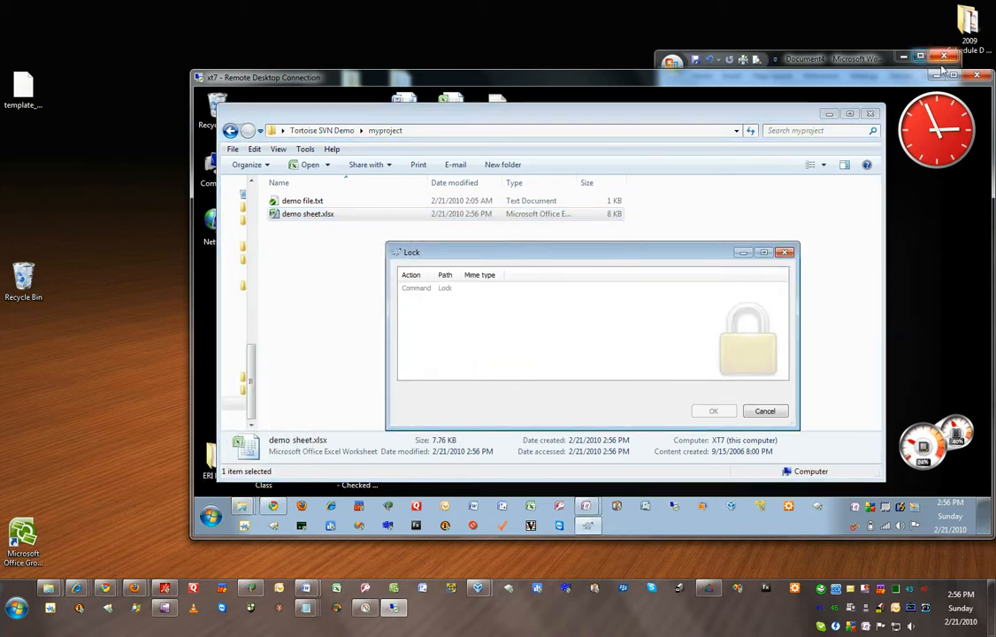
pyautogui.click(305, 587)
# Request a lock on demo sheet.xlsx in the local myproject folder and acknowledge the Lock Failed error (held by admin).
pyautogui.doubleClick(352, 279)
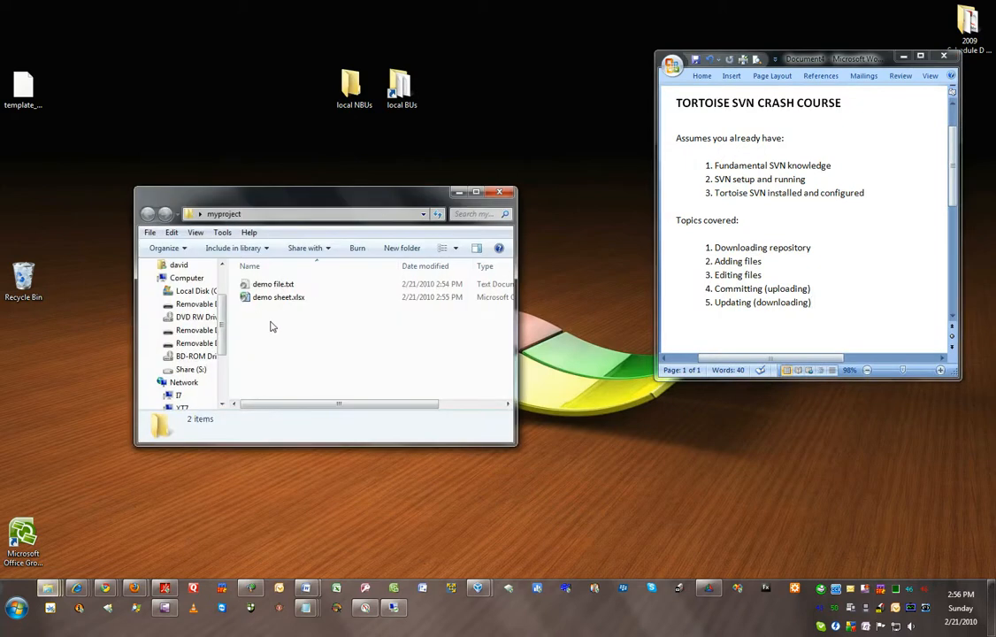
pyautogui.rightClick(265, 298)
pyautogui.click(301, 375)
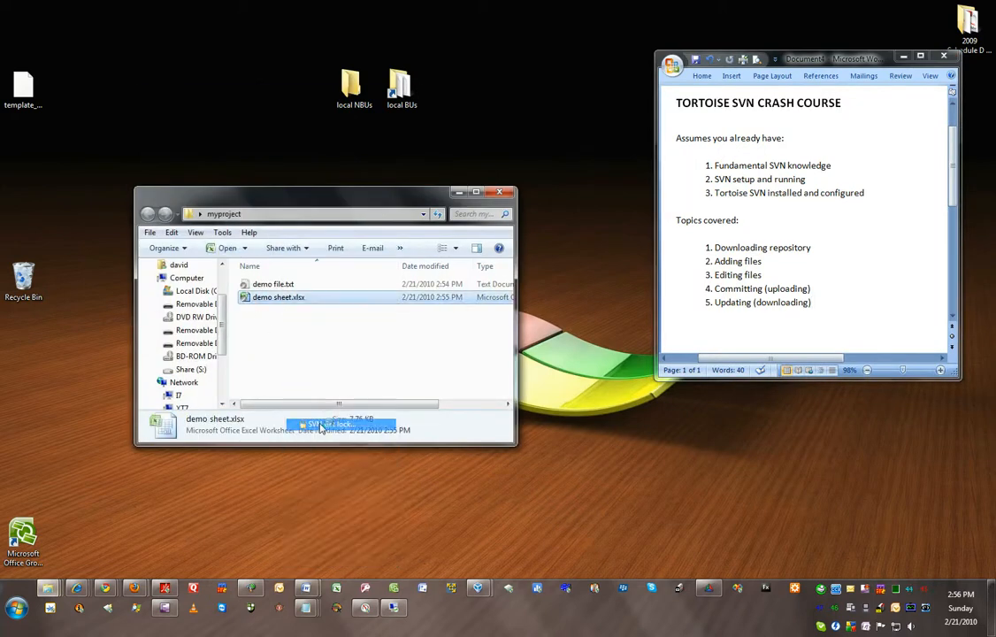
pyautogui.click(282, 287)
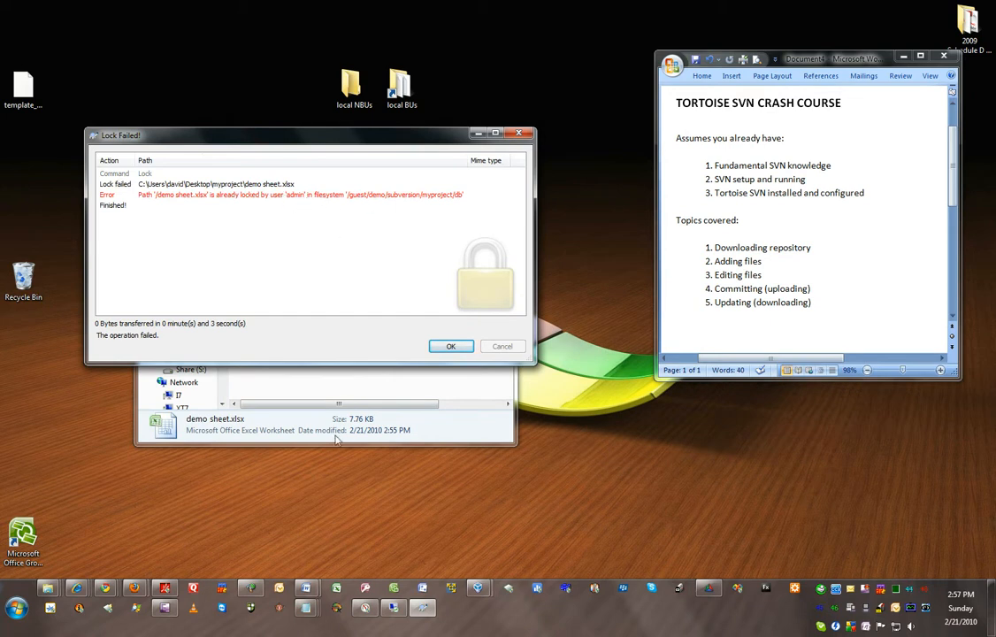
pyautogui.click(455, 348)
pyautogui.click(301, 338)
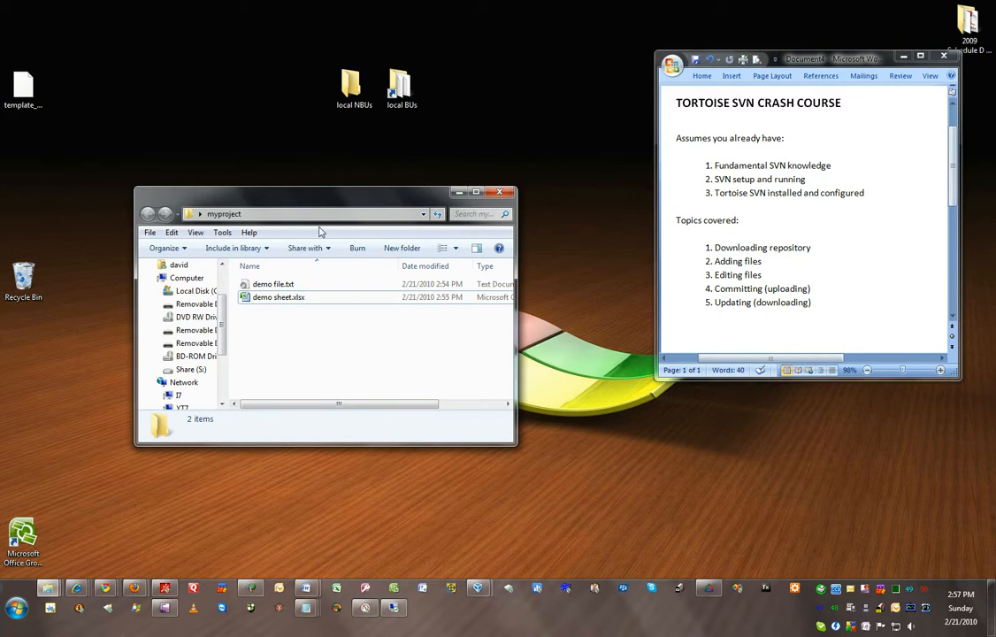
pyautogui.moveTo(336, 199)
pyautogui.mouseDown()
pyautogui.moveTo(272, 62)
pyautogui.moveTo(276, 23)
pyautogui.mouseUp()
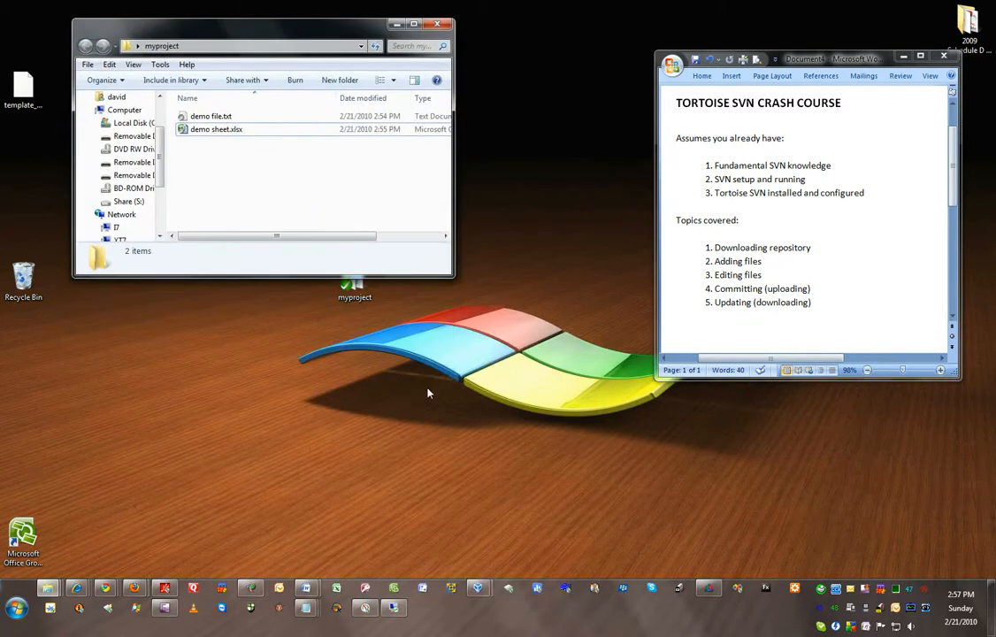